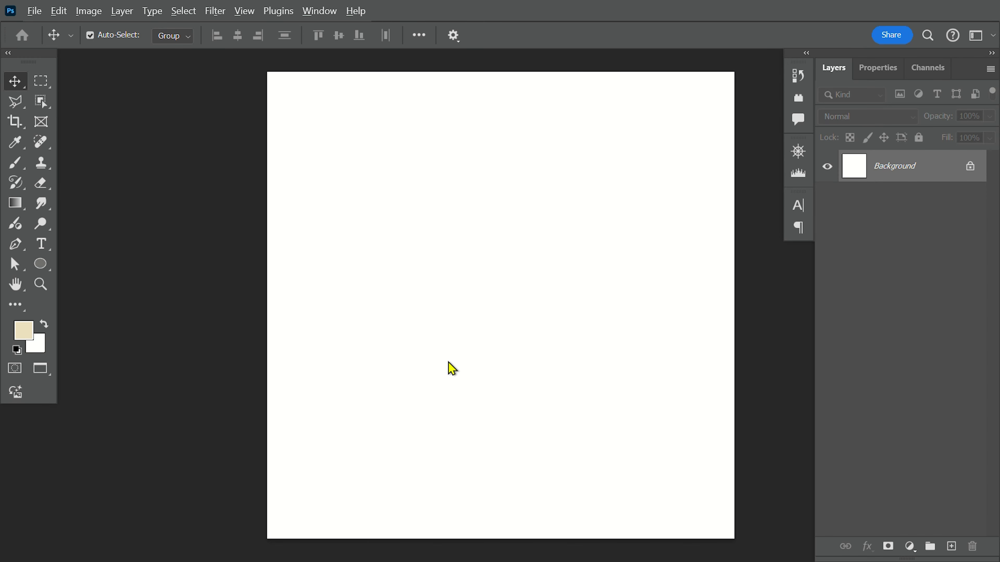
Select the bulb, plant and soil PNGs and drop the plant image onto the canvas.
key("alt+Tab")
left_click(768, 260)
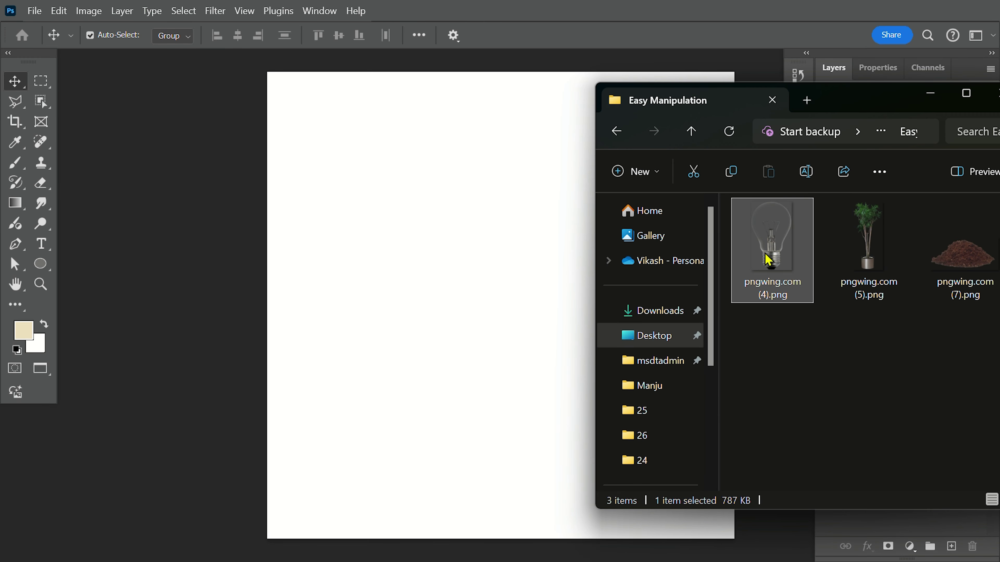
left_click(948, 268, "ctrl")
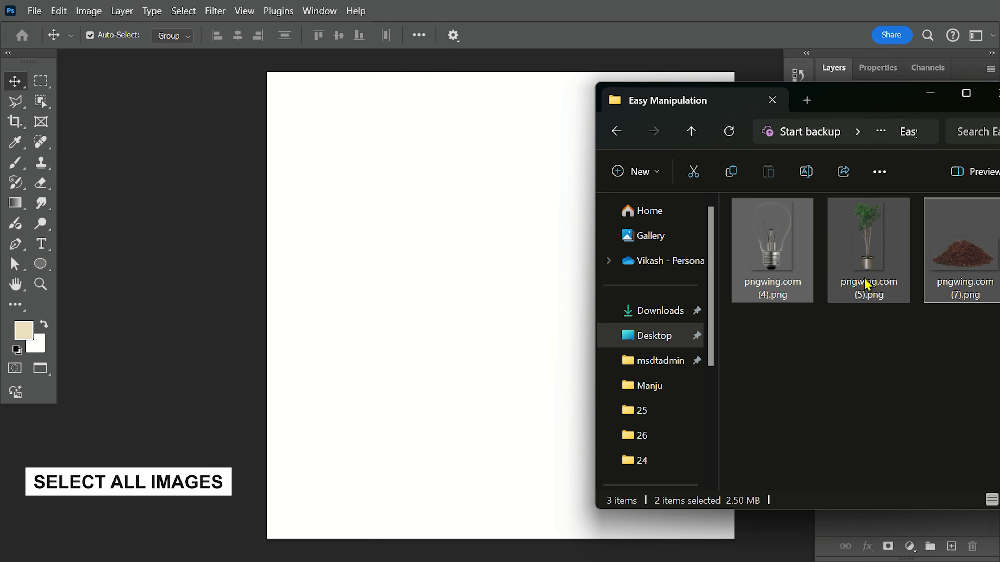
left_click_drag(868, 284, 432, 293)
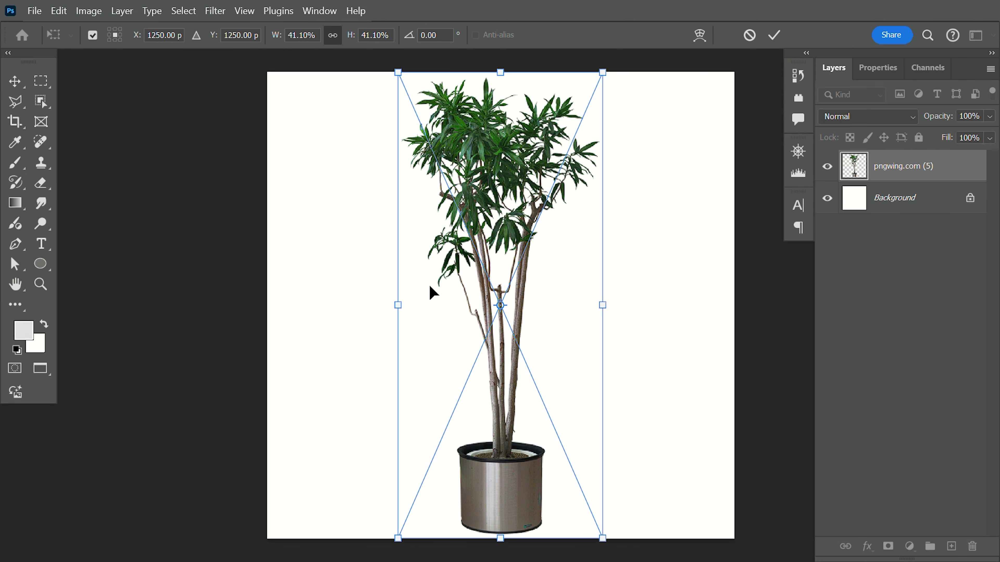
Commit the placed plant, soil and light bulb images as layers.
key("Return")
key("Return")
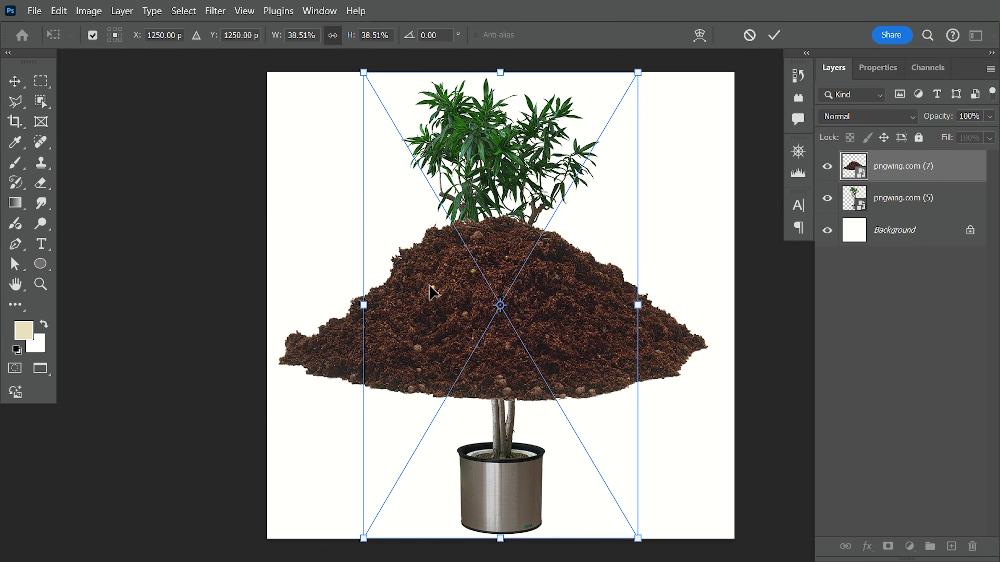
key("Return")
left_click(658, 326)
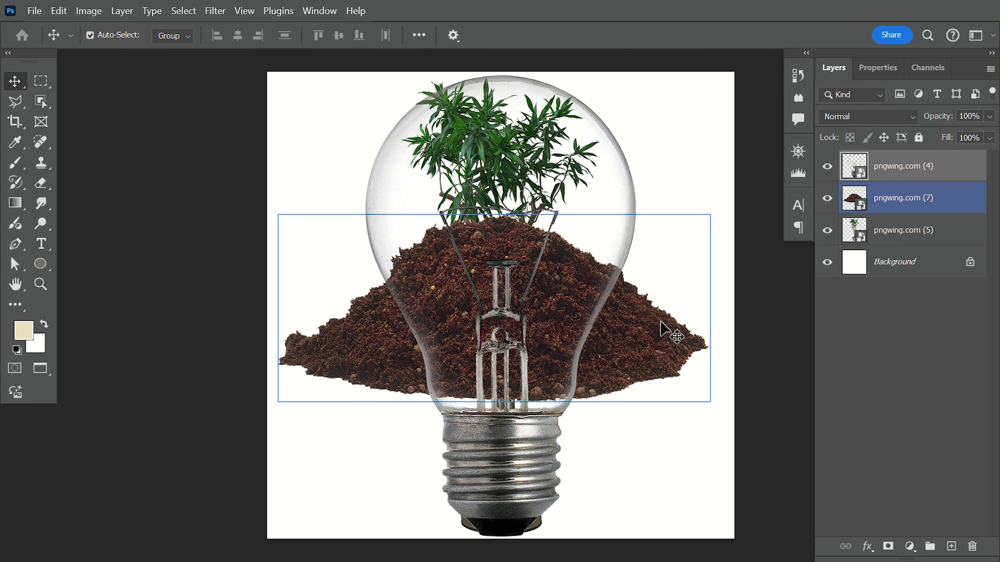
Hide the plant and soil layers, leaving the light bulb layer selected.
left_click(857, 435)
left_click(847, 234)
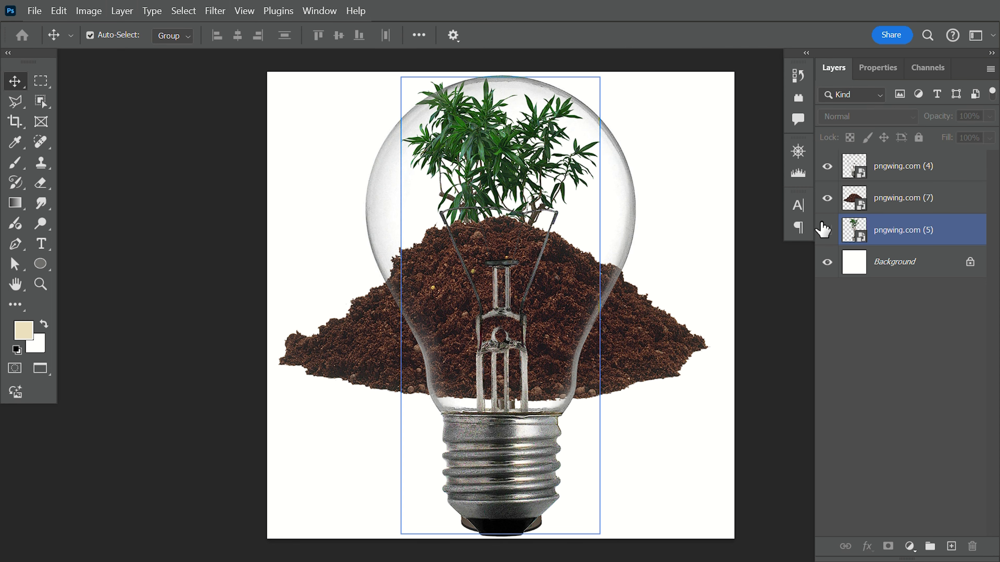
left_click(827, 230)
left_click(828, 212)
left_click(827, 199)
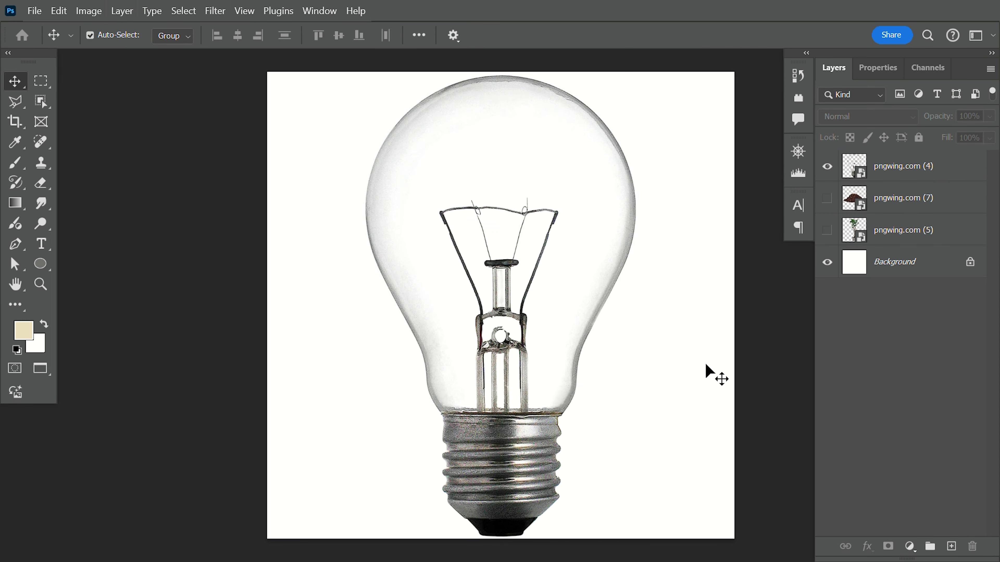
left_click(529, 453)
Free-transform the light bulb down to about 24.5%, keeping it centred.
key("ctrl+t")
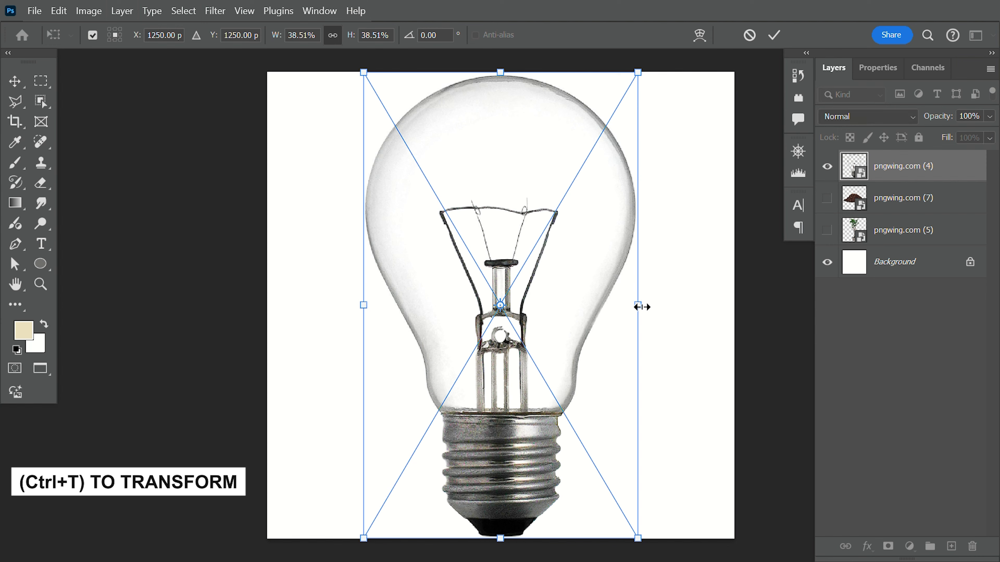
left_click_drag(638, 307, 588, 307)
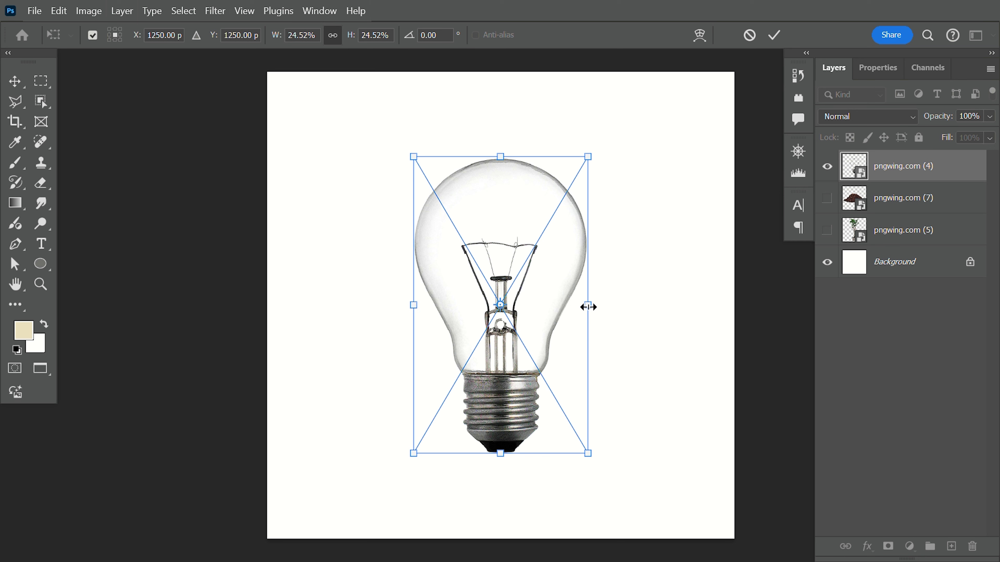
key("Return")
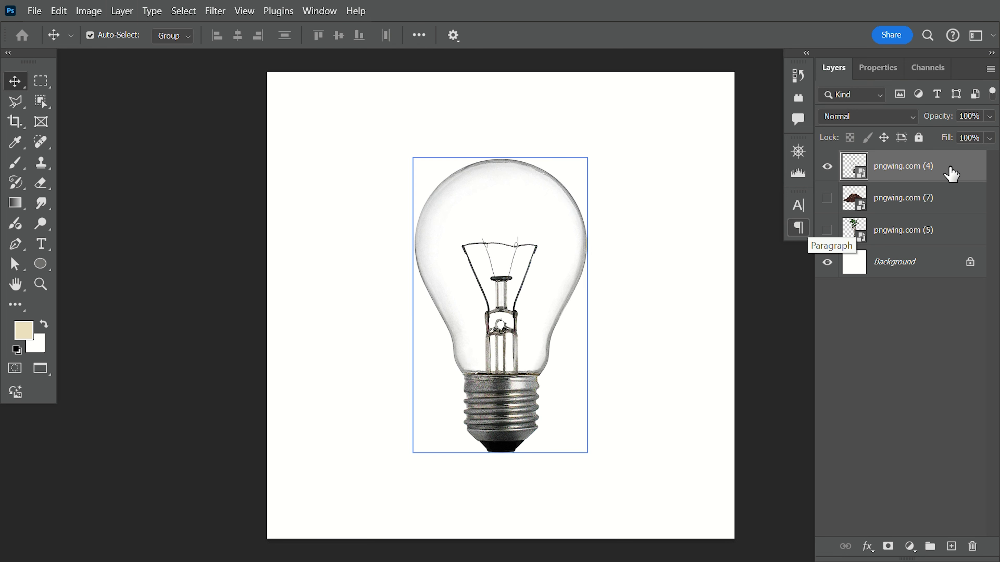
Rasterize the bulb layer and zoom in on the filament with the Pen tool.
right_click(952, 174)
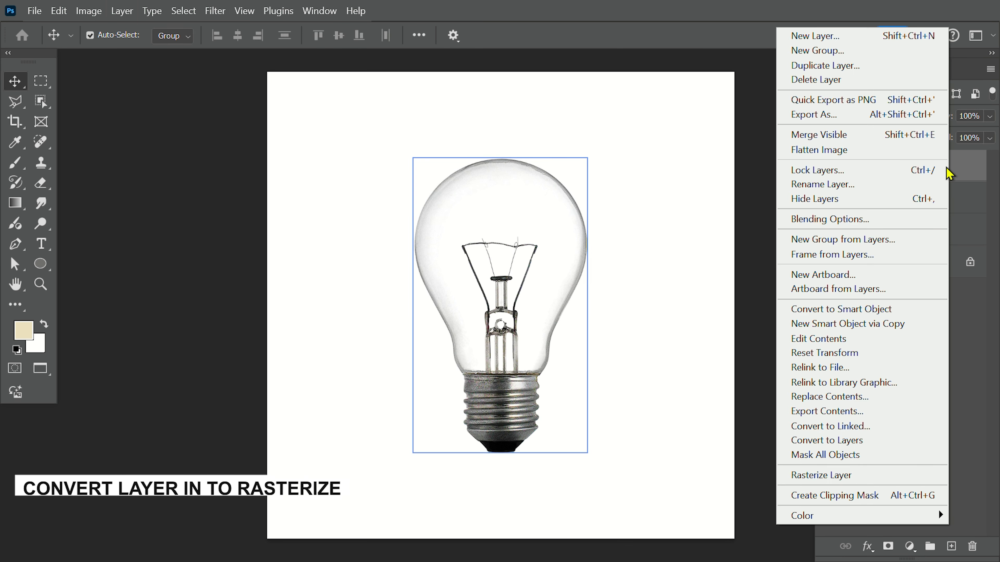
left_click(846, 476)
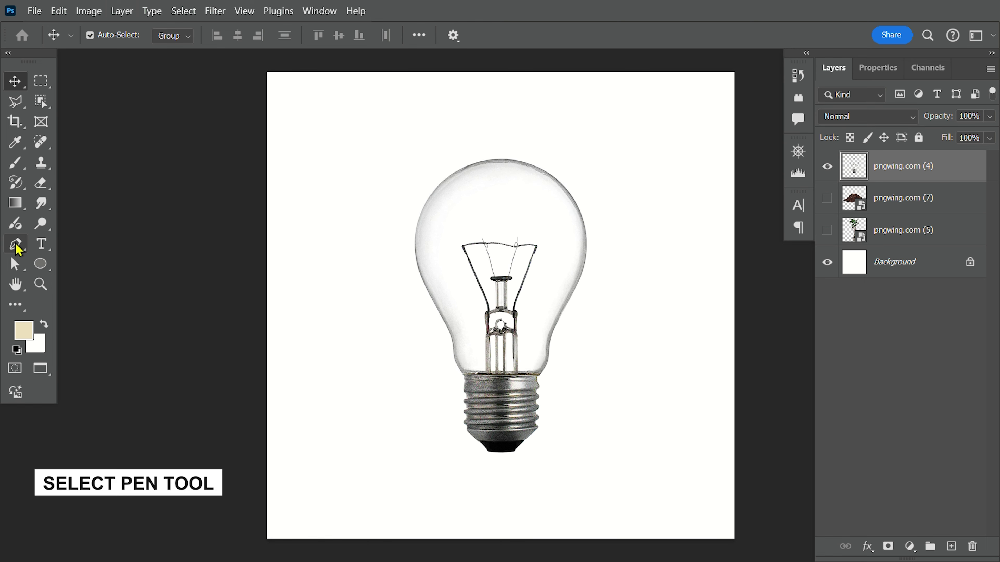
left_click(15, 245)
scroll(498, 366, "up", 3)
scroll(500, 372, "up", 2)
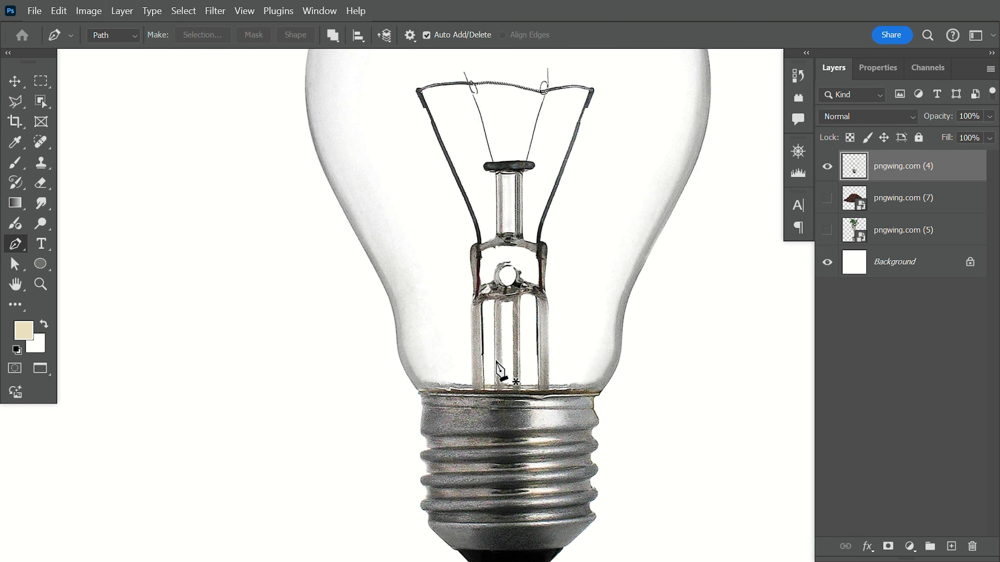
scroll(497, 375, "up", 1)
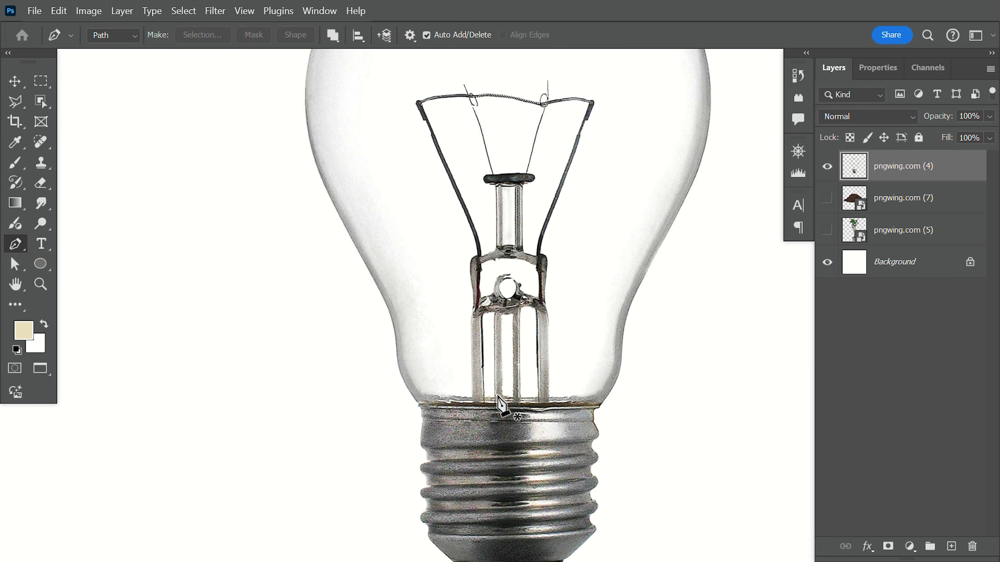
Trace a pen path around the bulb's filament and glass stem.
left_click(551, 399)
left_click(554, 318)
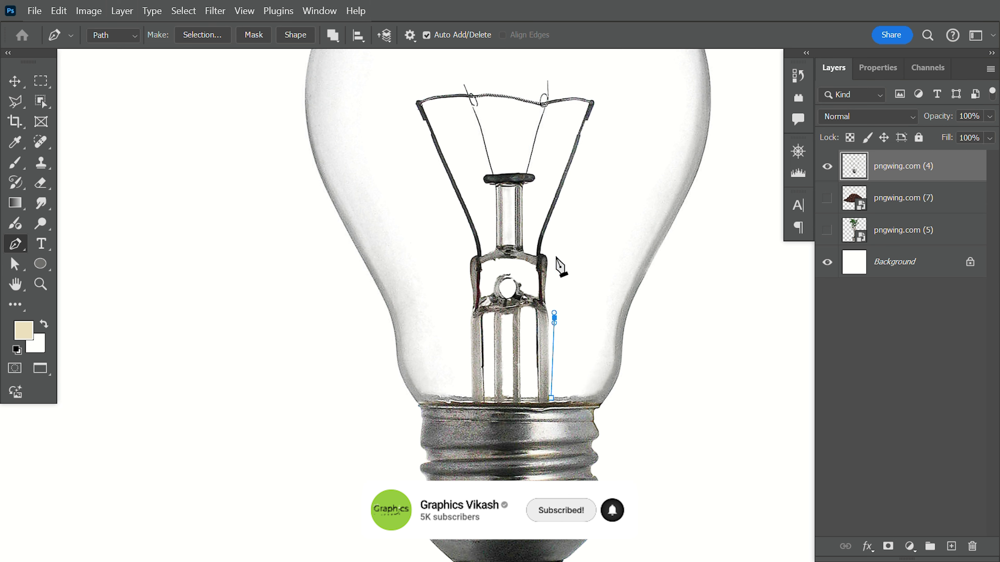
left_click_drag(554, 251, 554, 237)
left_click(594, 123)
left_click(598, 82)
scroll(571, 86, "up", 1)
left_click(551, 74)
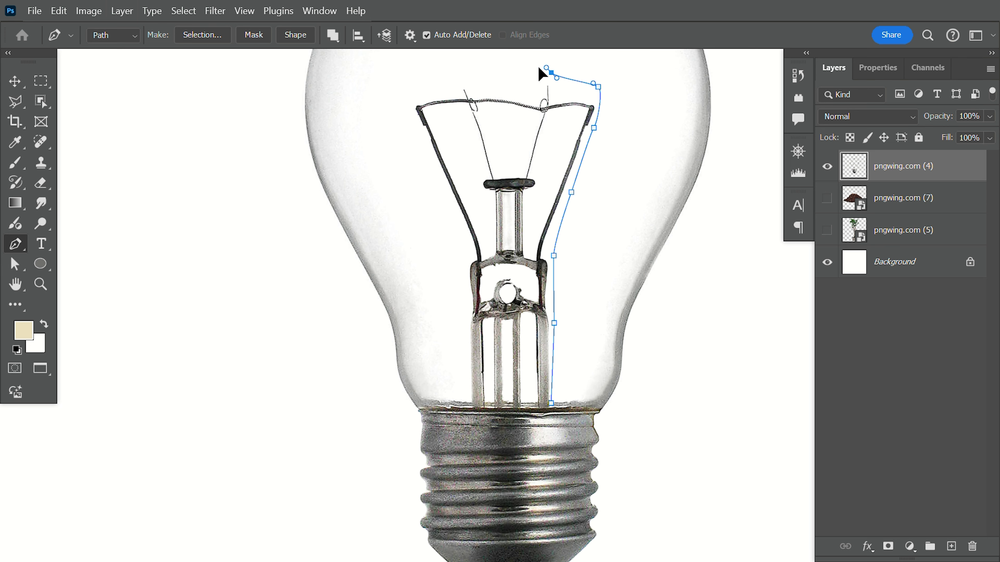
left_click_drag(472, 77, 440, 84)
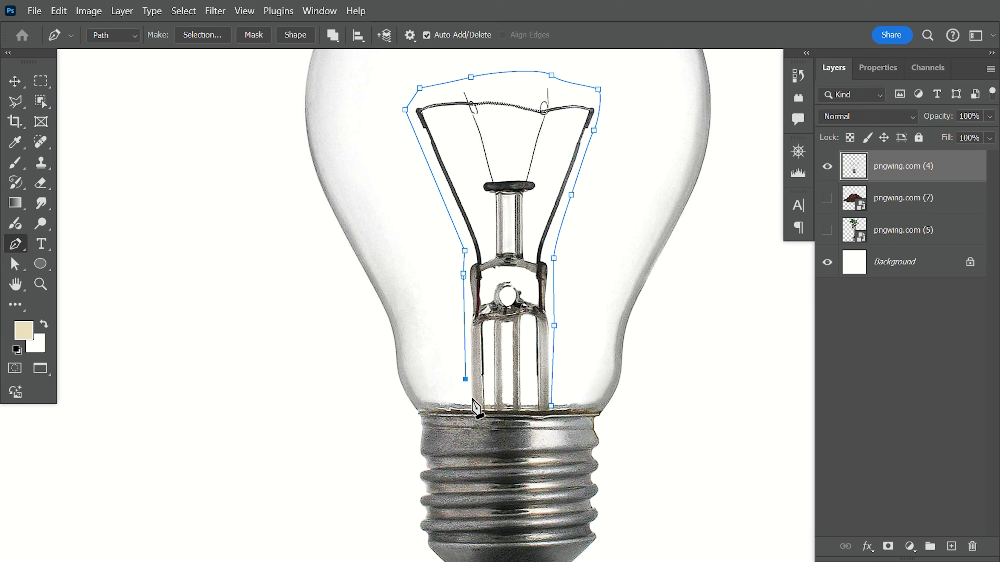
scroll(476, 398, "down", 3)
scroll(482, 384, "up", 2)
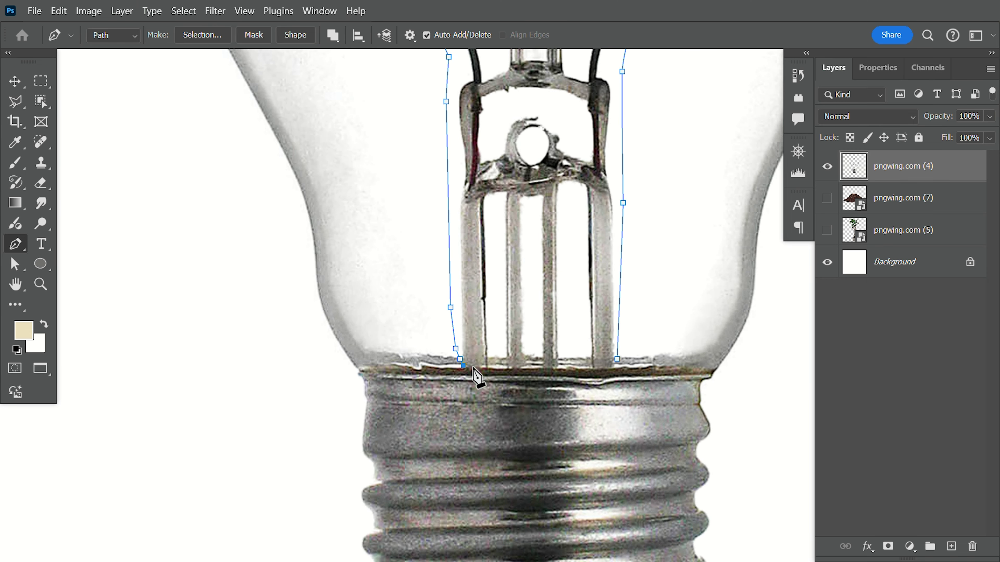
Convert the filament path into a selection with Feather 0.
right_click(617, 359)
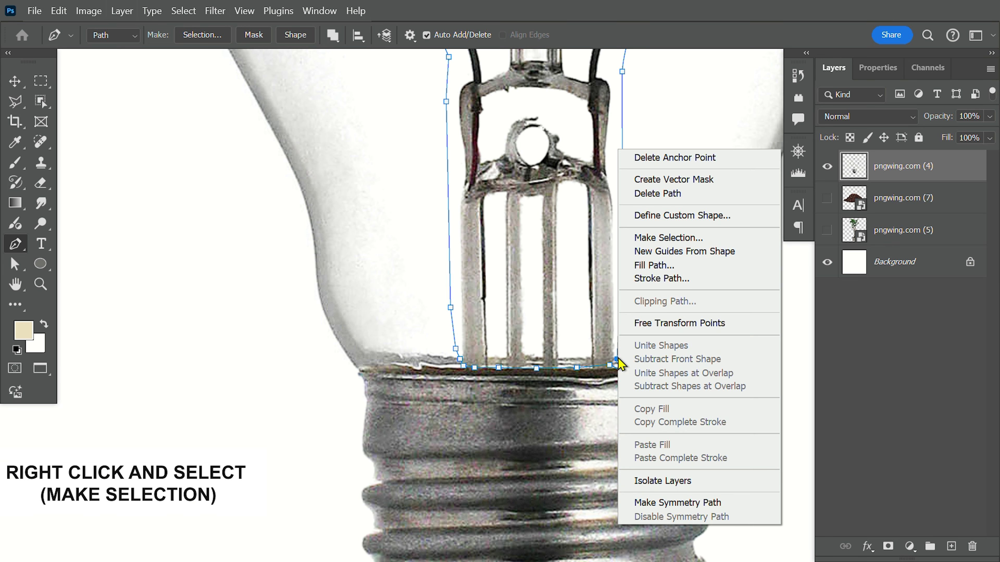
left_click(656, 237)
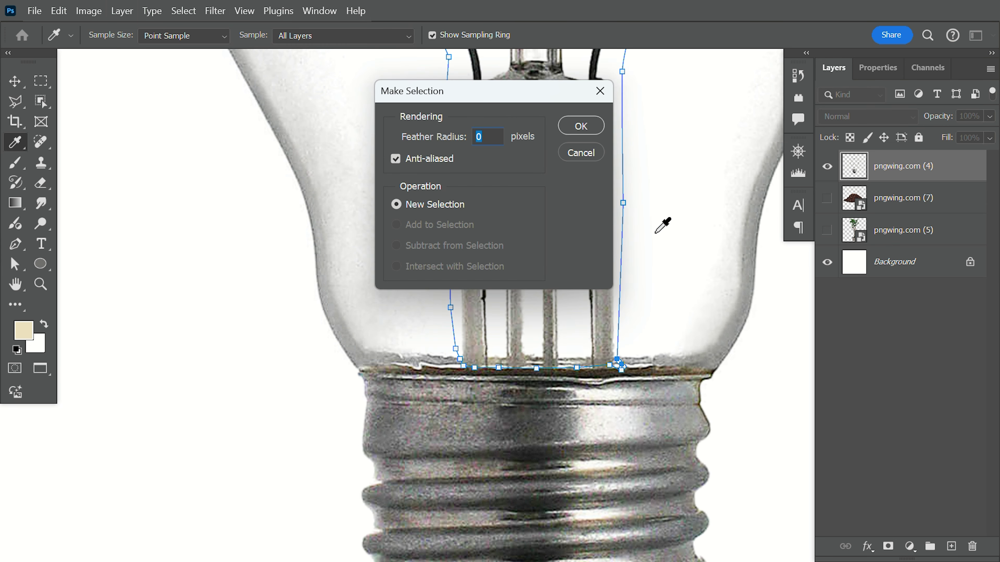
left_click(579, 126)
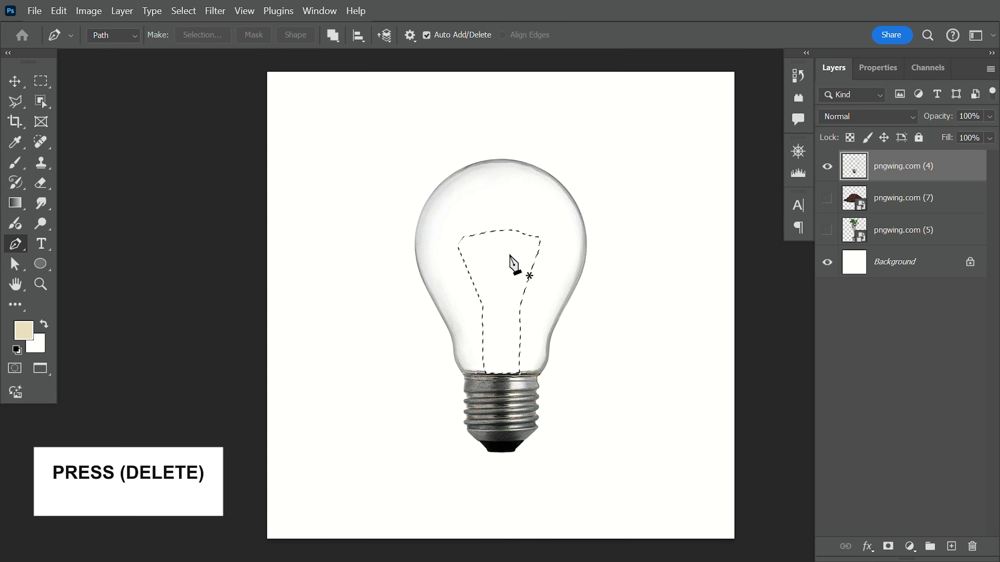
Delete the selected filament and stem, then deselect.
key("Delete")
key("ctrl+d")
key("v")
scroll(489, 364, "up", 3)
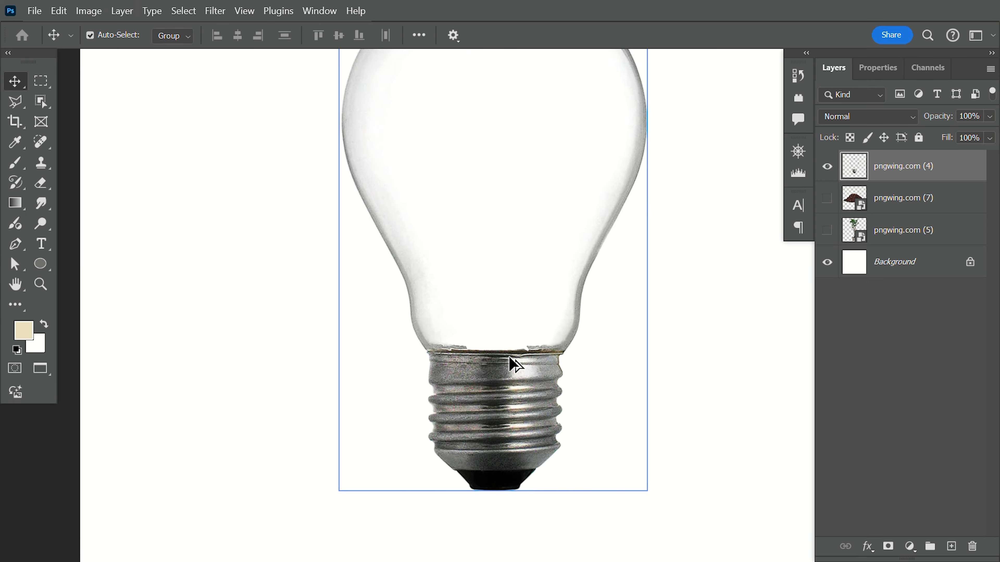
scroll(509, 356, "up", 2)
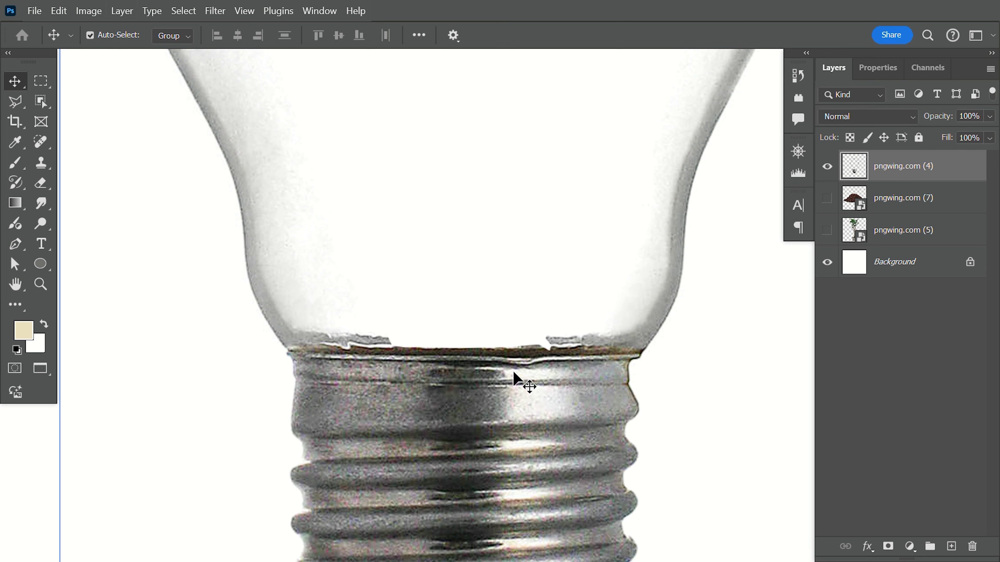
Erase the jagged glass fragments on both sides above the screw base with a smaller eraser.
key("e")
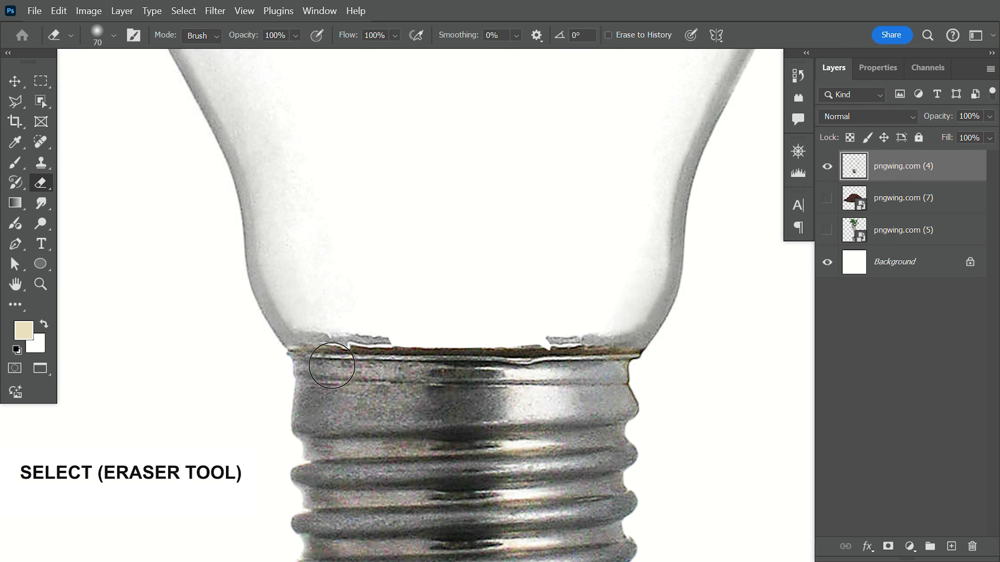
scroll(544, 349, "up", 1)
scroll(544, 349, "up", 1)
key("bracketleft")
key("bracketleft")
key("bracketleft")
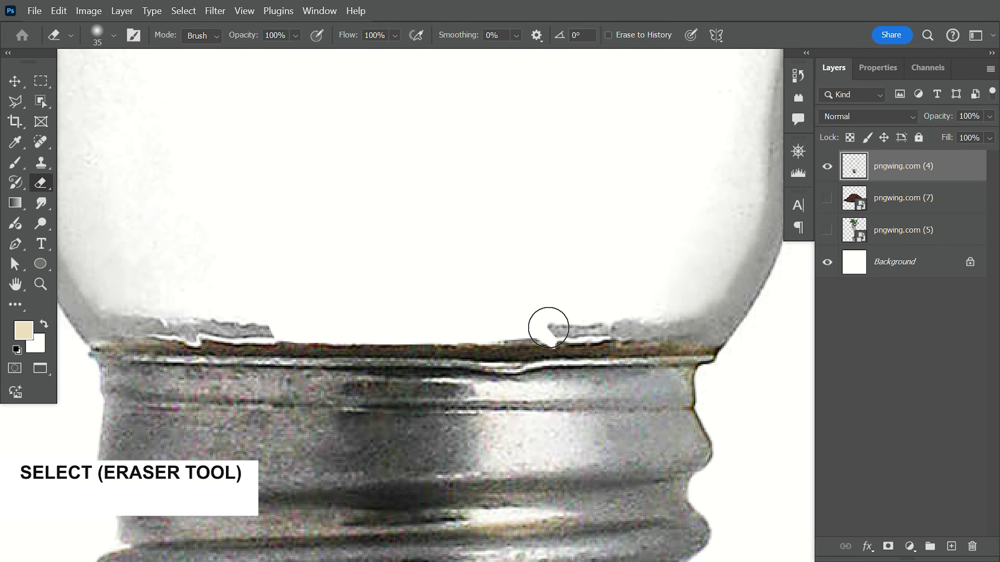
key("bracketleft")
key("bracketleft")
left_click_drag(550, 325, 656, 317)
left_click_drag(259, 317, 207, 318)
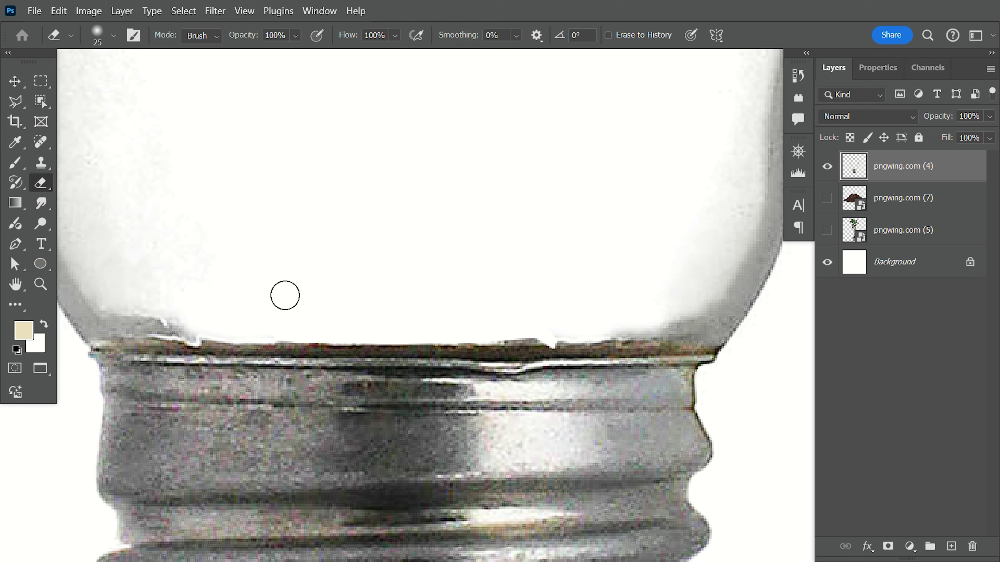
key("v")
key("ctrl+0")
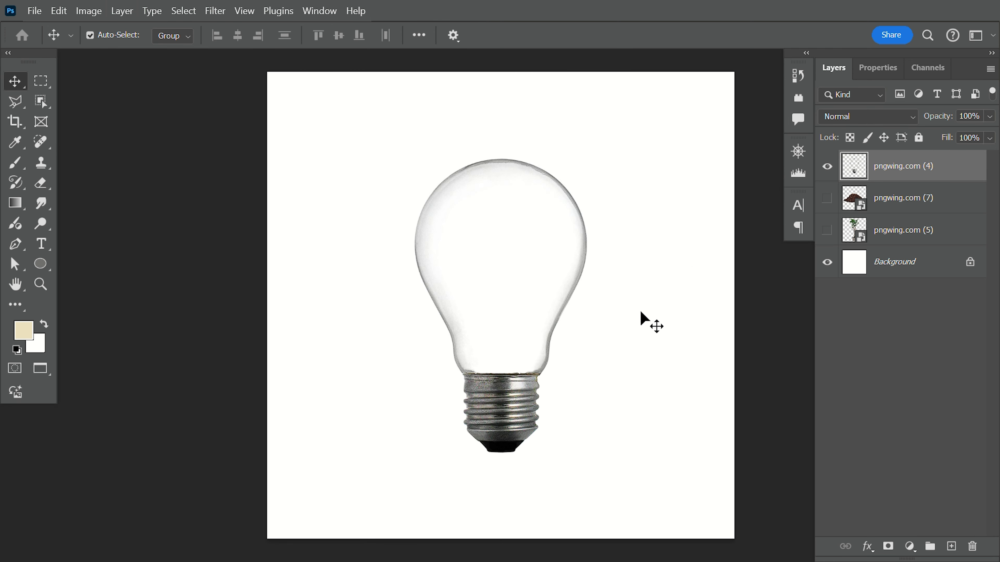
Make the soil layer visible again and select it.
left_click(827, 198)
left_click(827, 230)
left_click(913, 201)
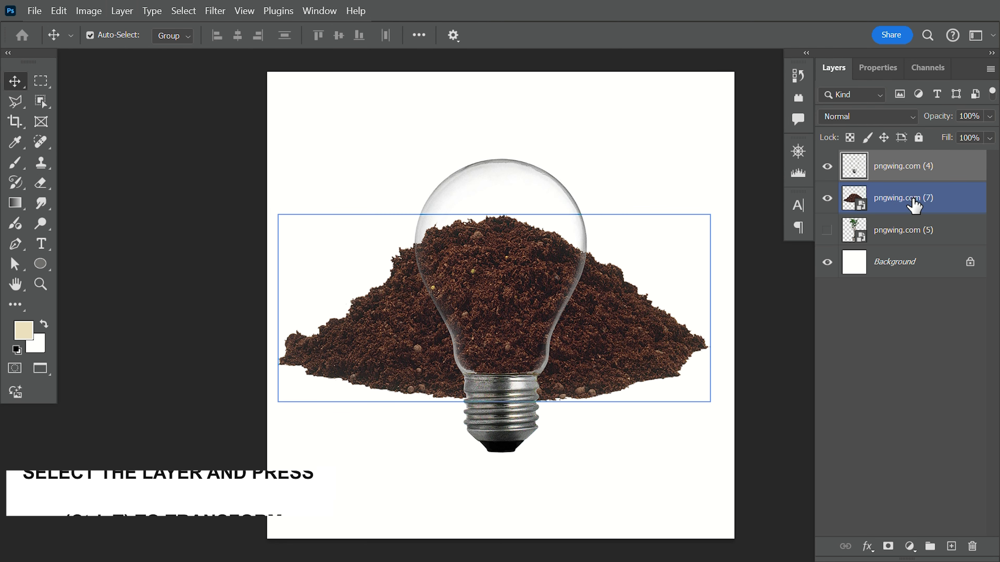
Scale the soil to about 13.82% and settle it at the bottom inside the bulb.
key("ctrl+t")
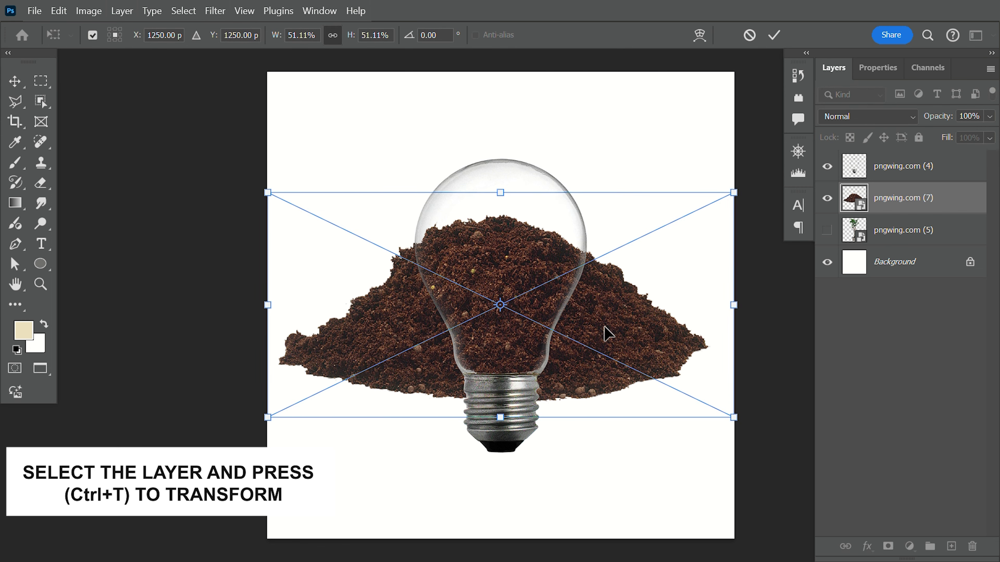
left_click_drag(734, 306, 607, 305)
scroll(534, 331, "up", 2)
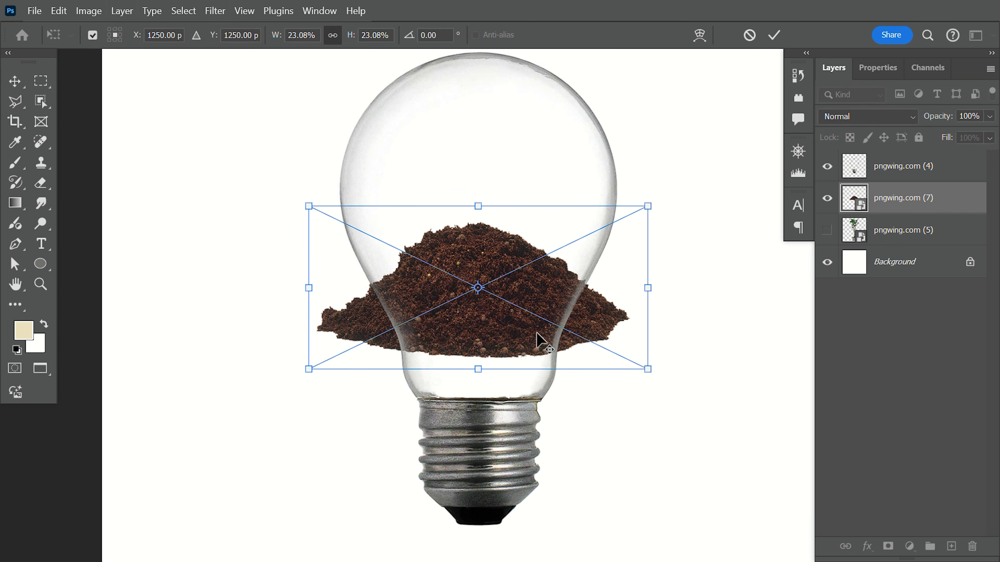
scroll(534, 331, "up", 2)
left_click_drag(464, 180, 473, 259)
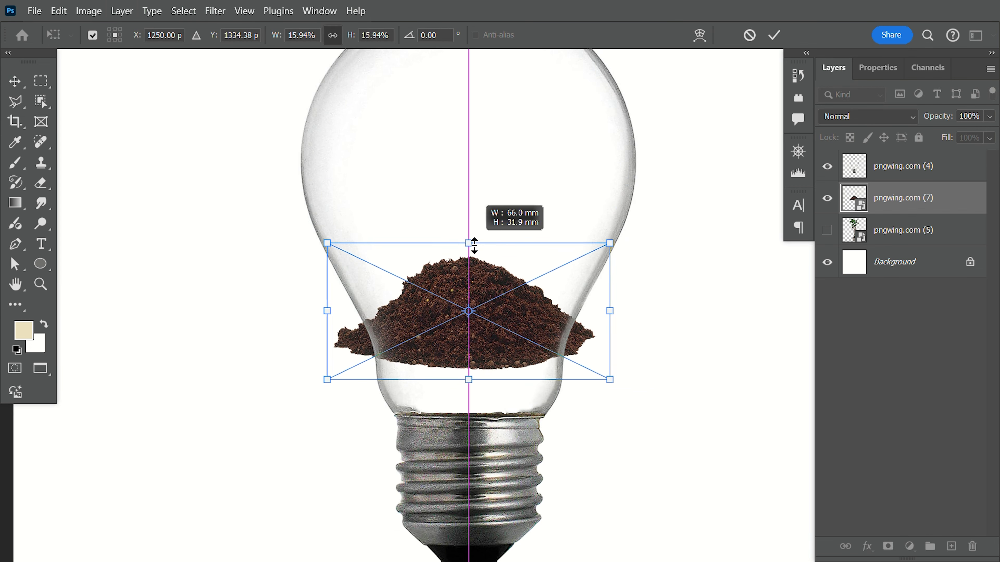
left_click_drag(504, 302, 511, 359)
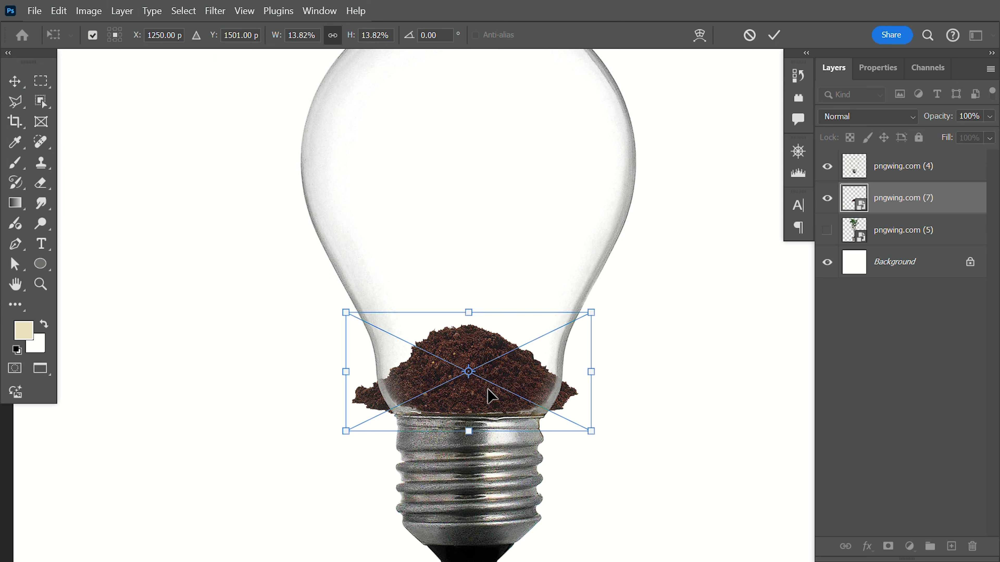
scroll(479, 404, "up", 2)
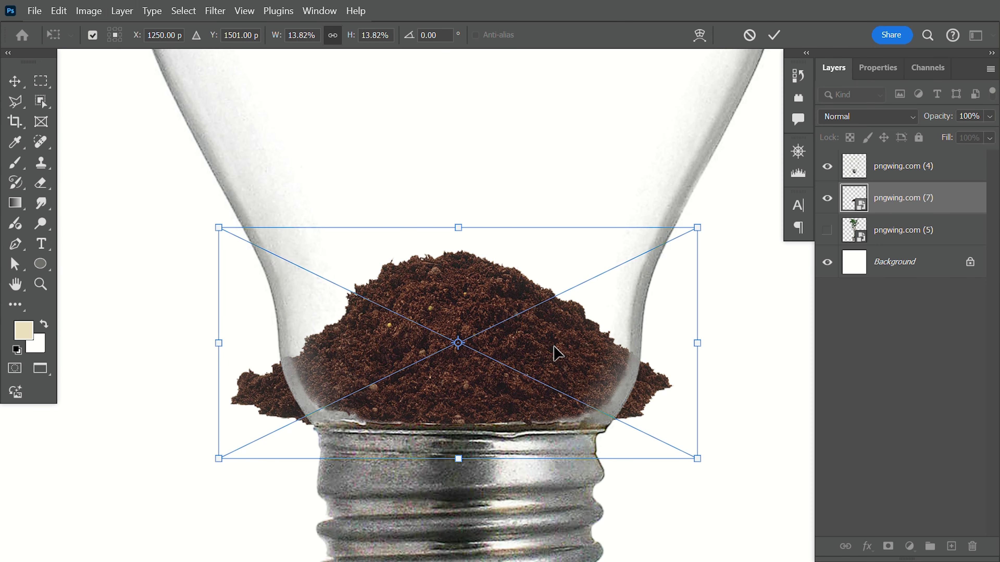
left_click_drag(556, 354, 555, 344)
key("Return")
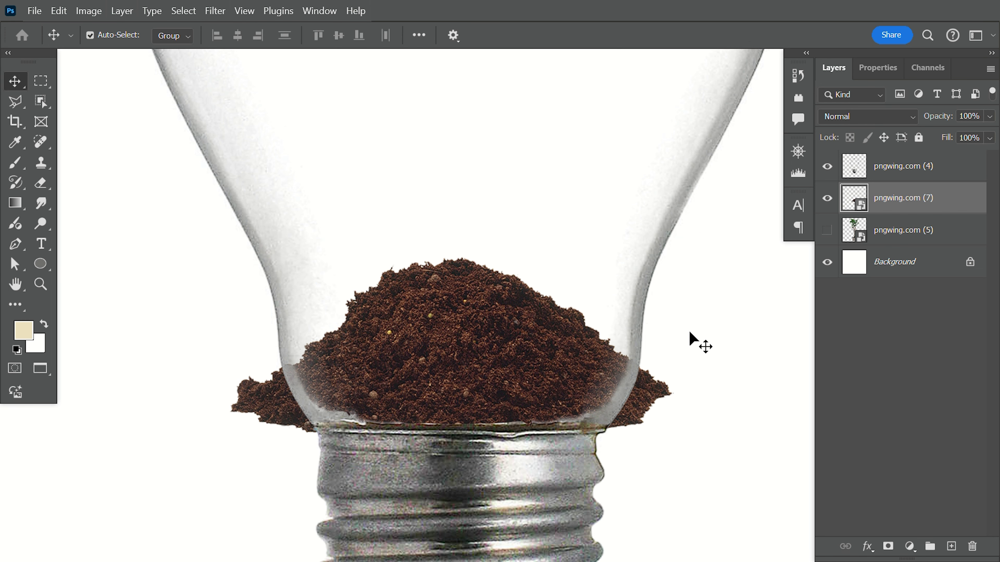
Add a layer mask to the soil and select everything outside the bulb's outline.
left_click(887, 546)
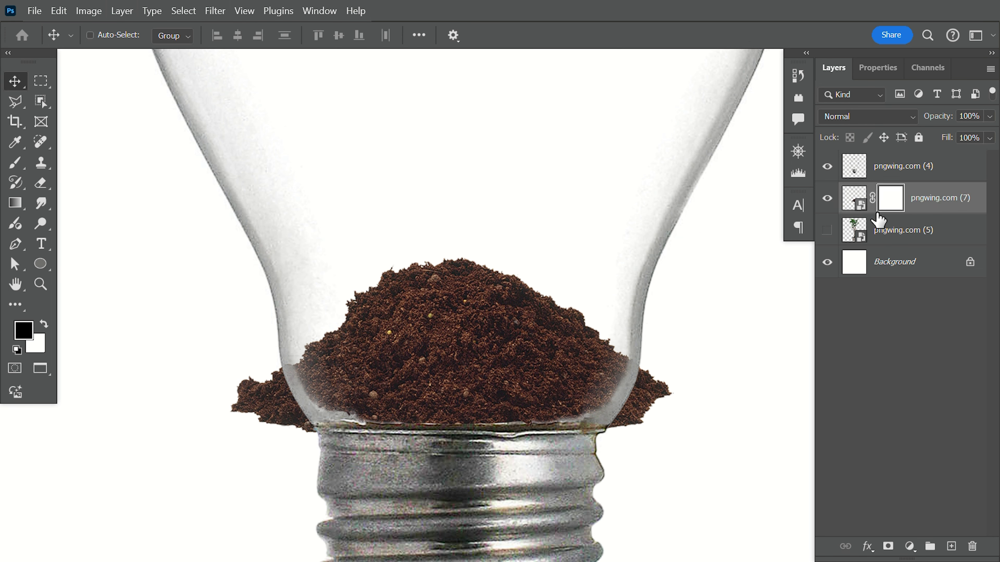
left_click(857, 174, "ctrl")
key("w")
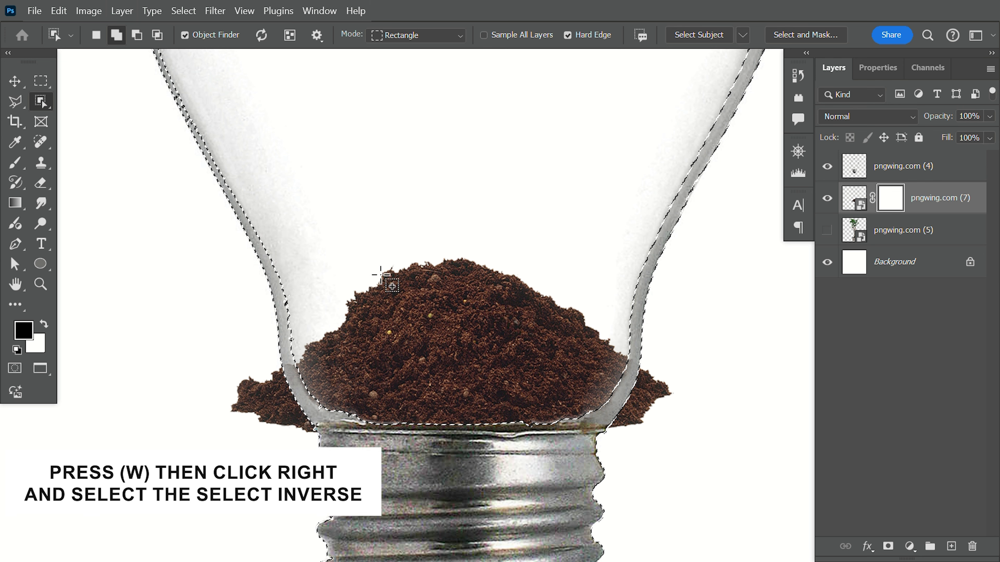
right_click(391, 278)
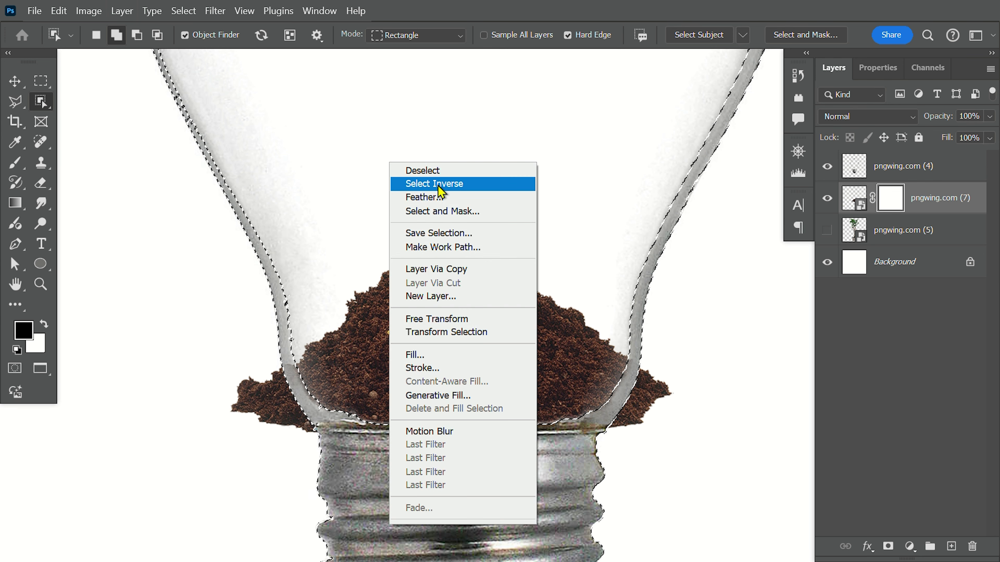
left_click(436, 184)
Brush the mask to hide soil spilling past both sides of the bulb, then deselect.
left_click(15, 162)
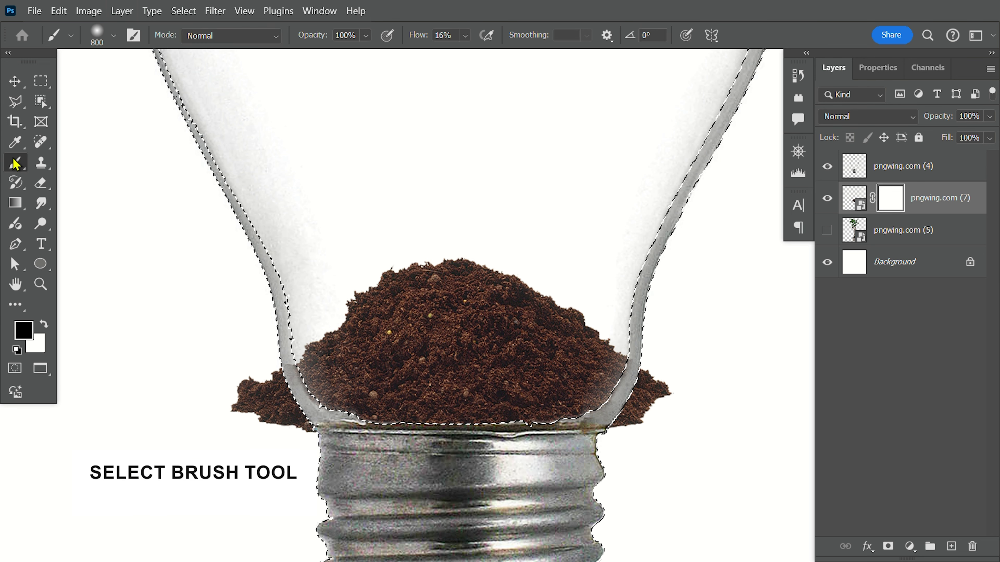
key("bracketleft")
key("bracketleft")
key("bracketleft")
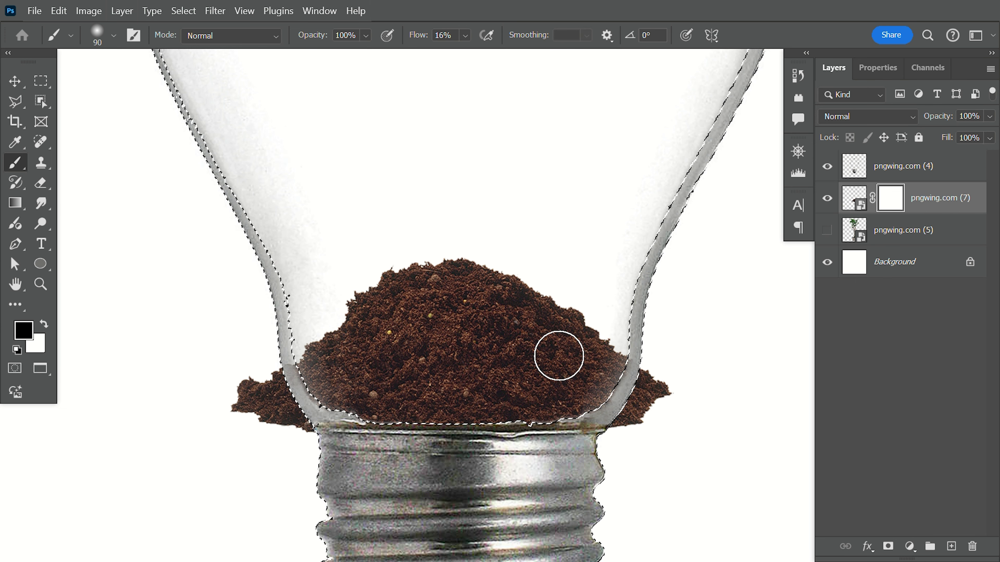
key("bracketright")
key("bracketright")
left_click_drag(647, 384, 625, 428)
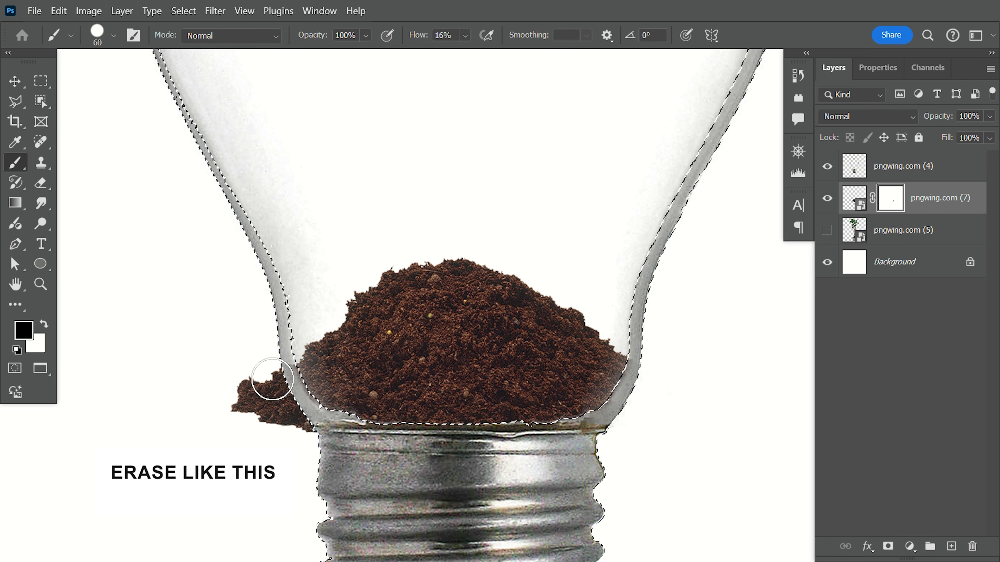
mouse_move(268, 380)
left_mouse_down()
mouse_move(296, 435)
mouse_move(232, 380)
left_mouse_up()
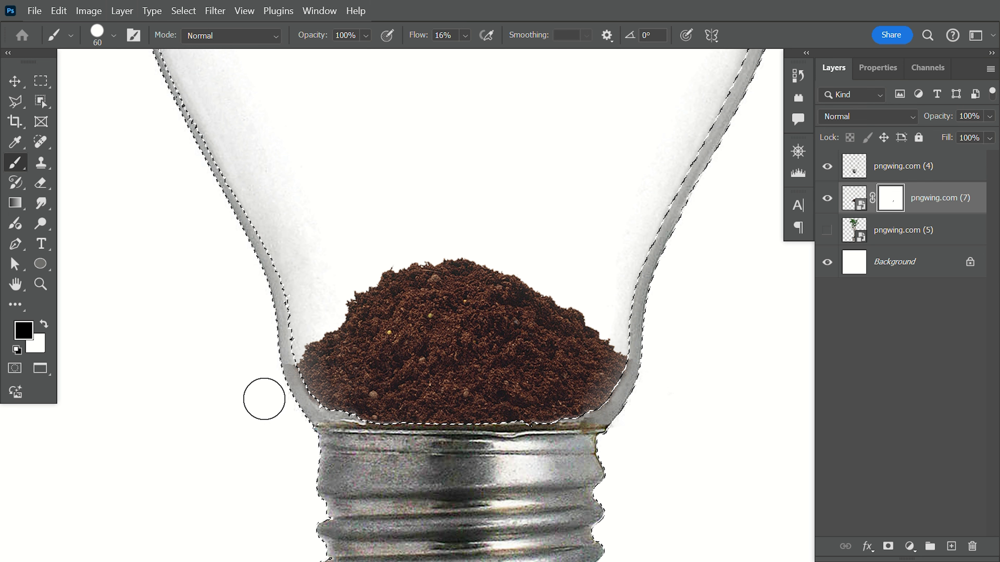
key("ctrl+d")
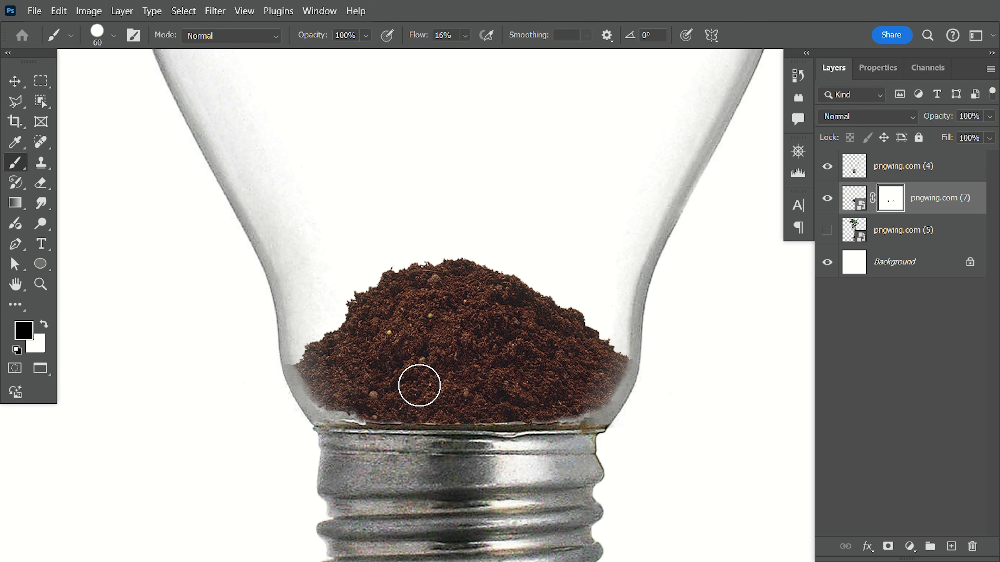
Show the potted plant layer and move it above the bulb layer.
key("c")
key("v")
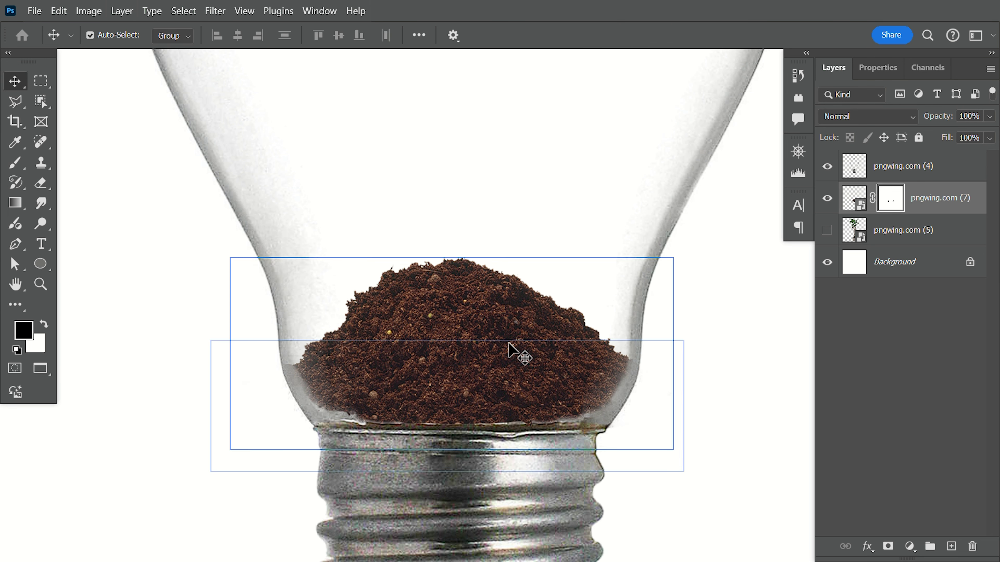
key("ctrl+0")
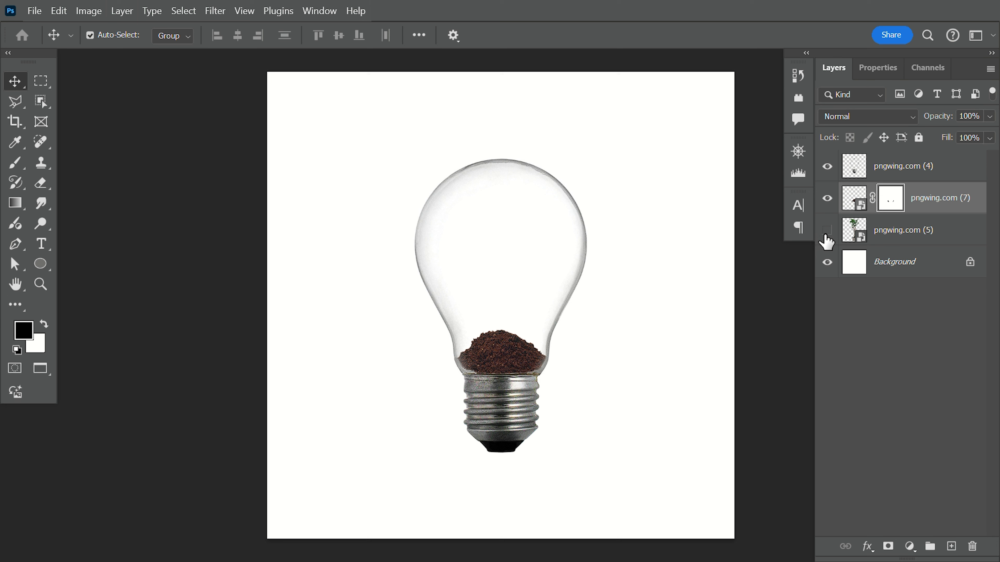
left_click(826, 230)
left_click(495, 488)
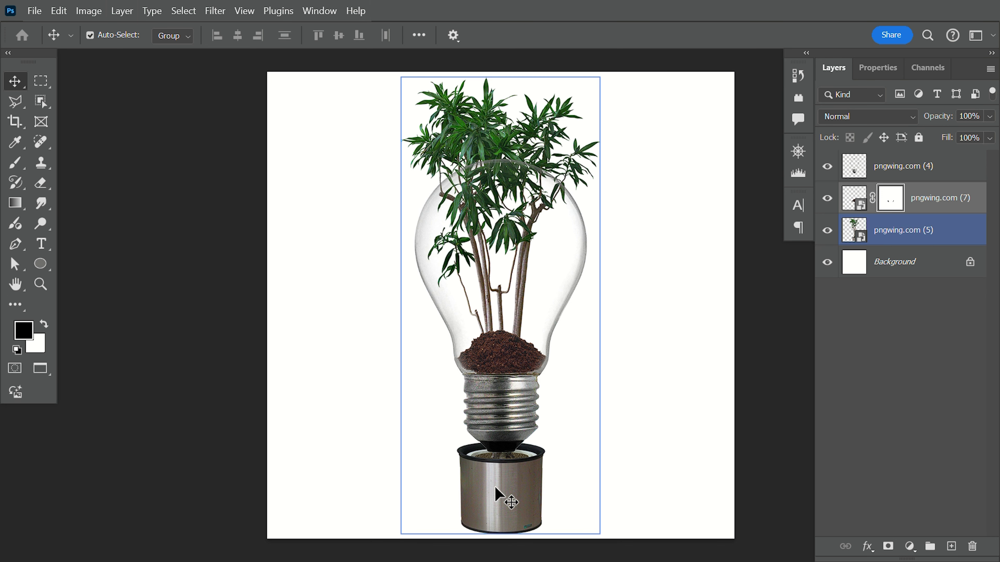
left_click_drag(961, 232, 944, 159)
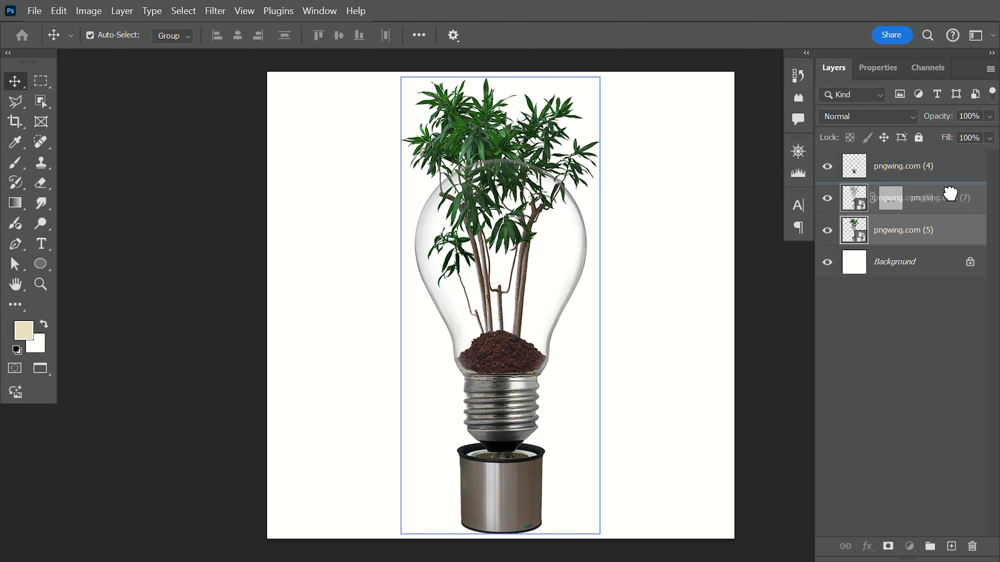
Open the plant smart object's contents as a separate document.
left_click(902, 197)
double_click(856, 172)
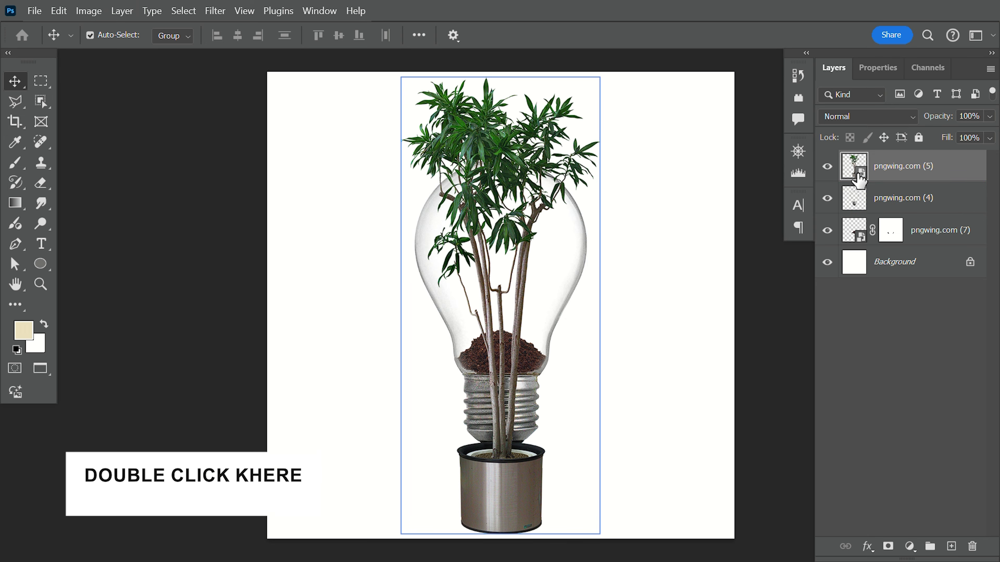
scroll(537, 314, "down", 1)
Select a rectangle around the metal pot, delete it and deselect.
scroll(492, 445, "up", 2)
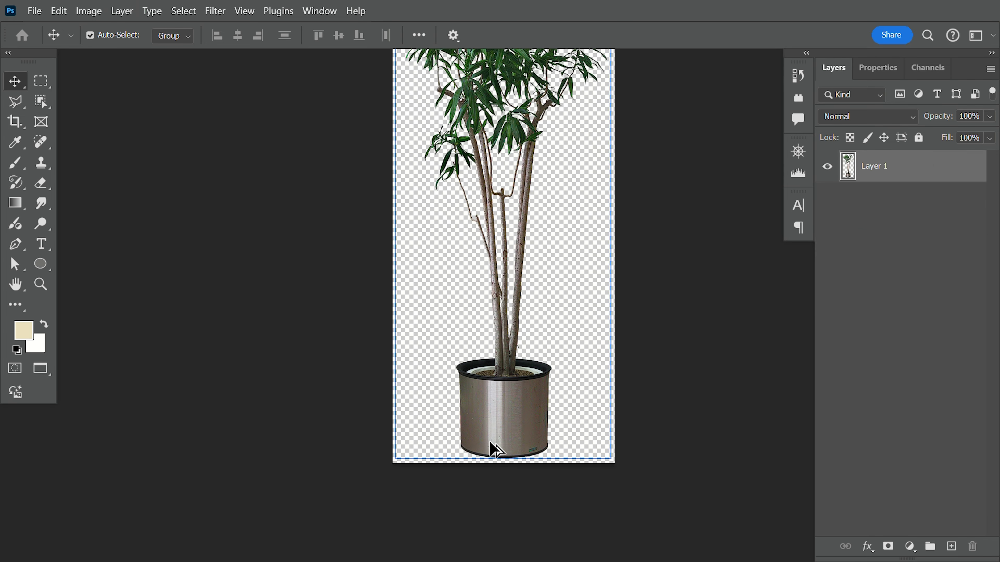
scroll(492, 444, "up", 2)
scroll(538, 418, "up", 1)
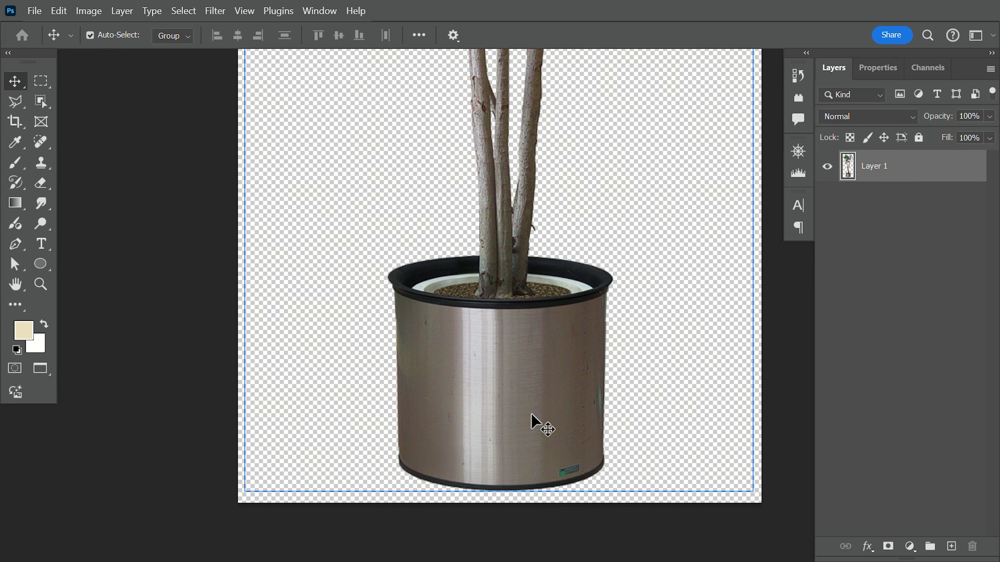
left_click(35, 83)
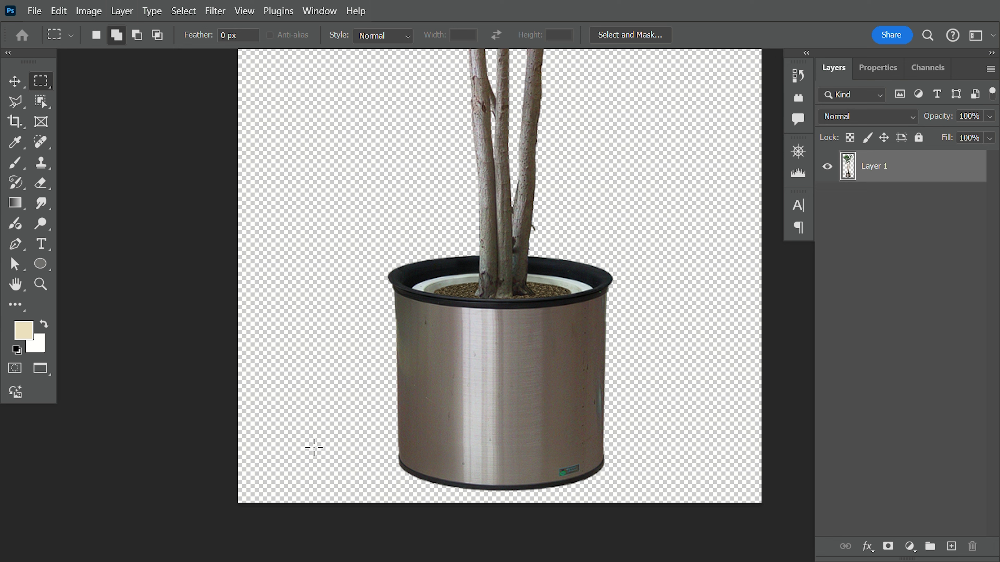
left_click_drag(342, 505, 639, 248)
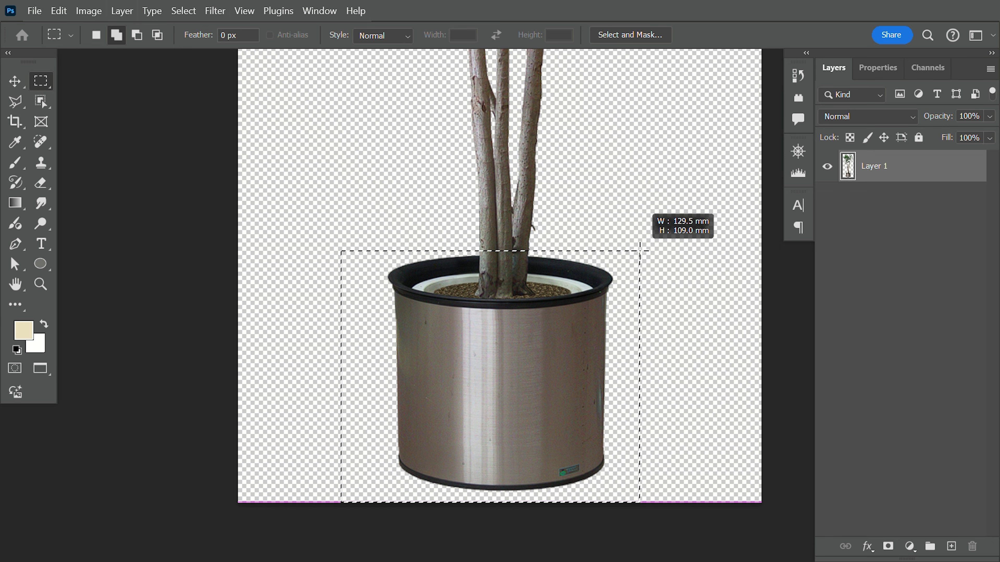
left_click_drag(639, 249, 639, 250)
key("Delete")
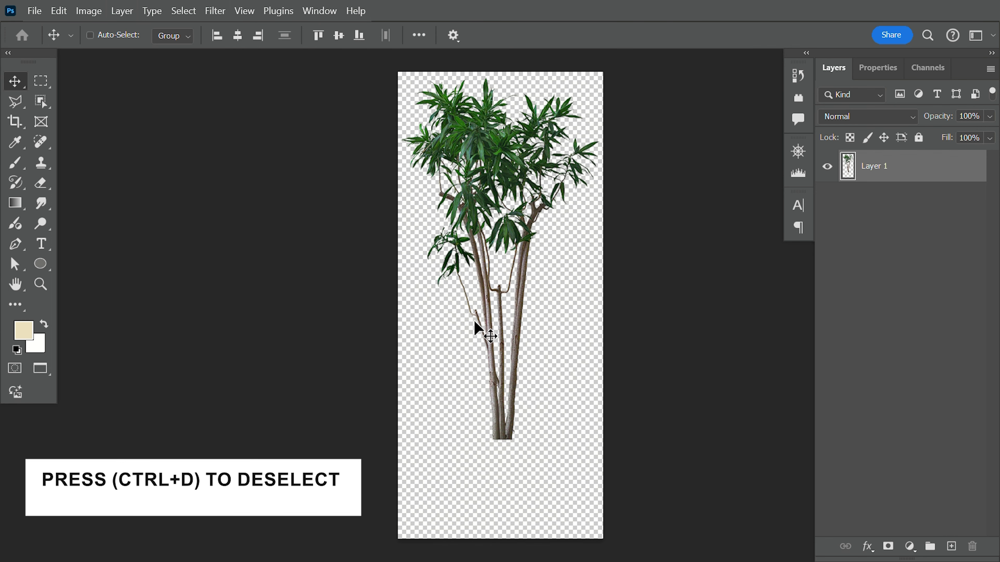
key("ctrl+d")
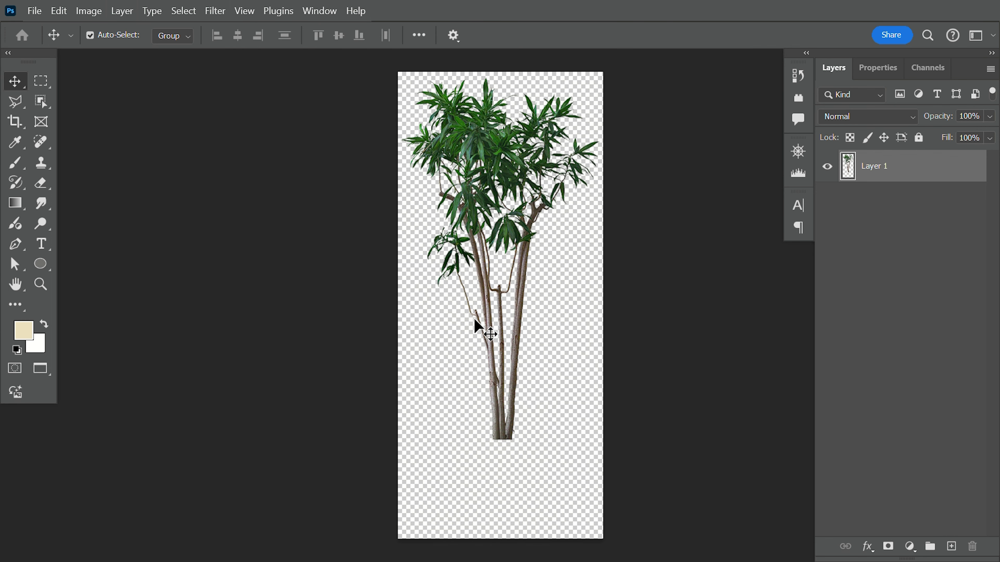
key("ctrl+z")
Save the trimmed plant smart object and close it to return to the poster.
key("ctrl+d")
key("ctrl+s")
key("ctrl+w")
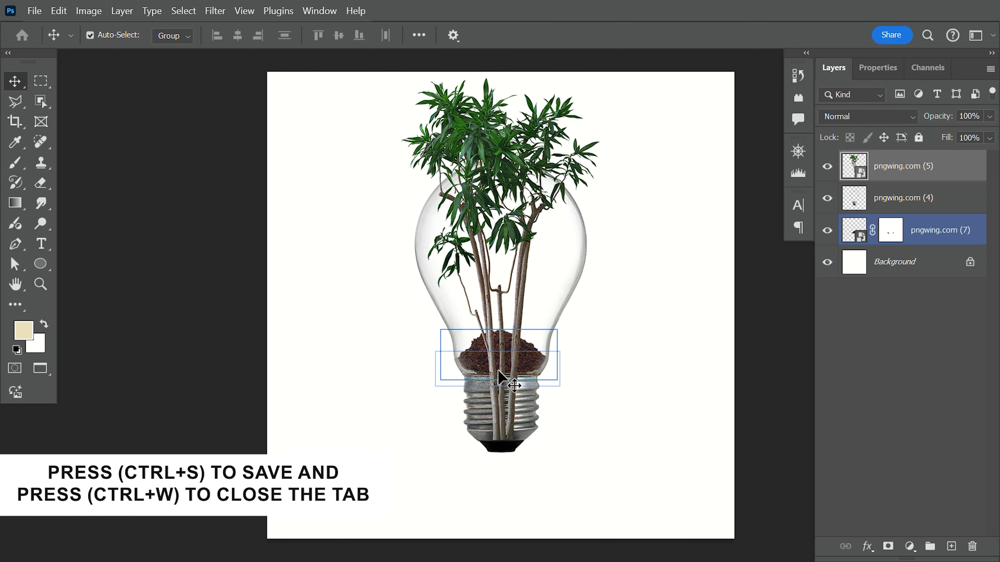
Scale the plant to about 18.57% and centre it on the soil inside the bulb.
key("ctrl+t")
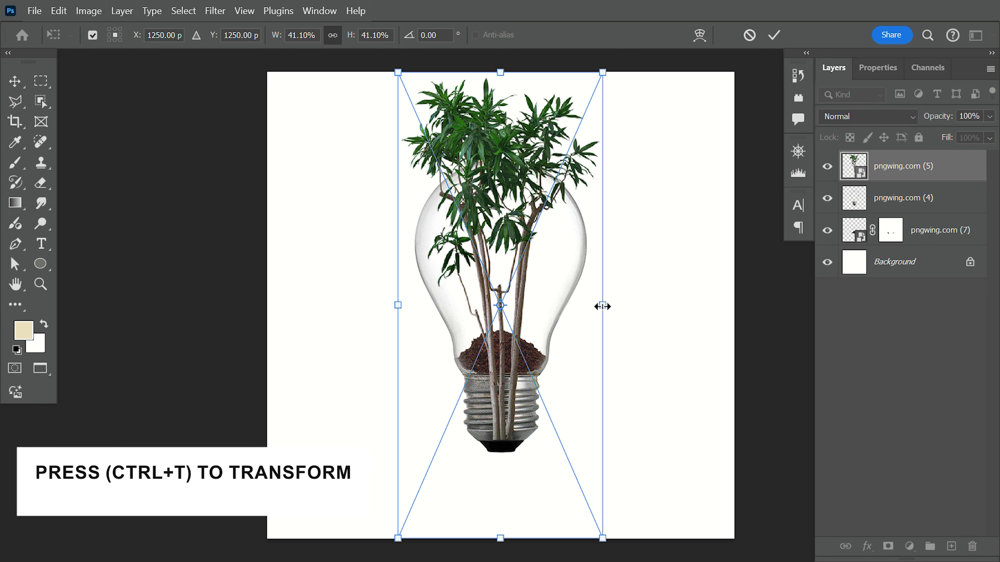
left_click_drag(602, 306, 559, 299)
scroll(520, 306, "up", 2, "alt")
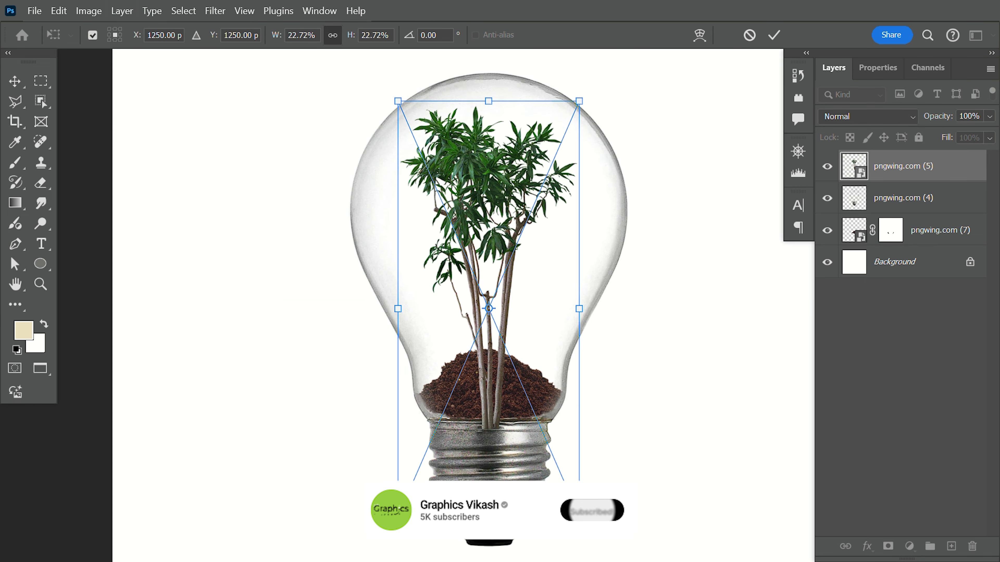
left_click_drag(489, 481, 488, 440)
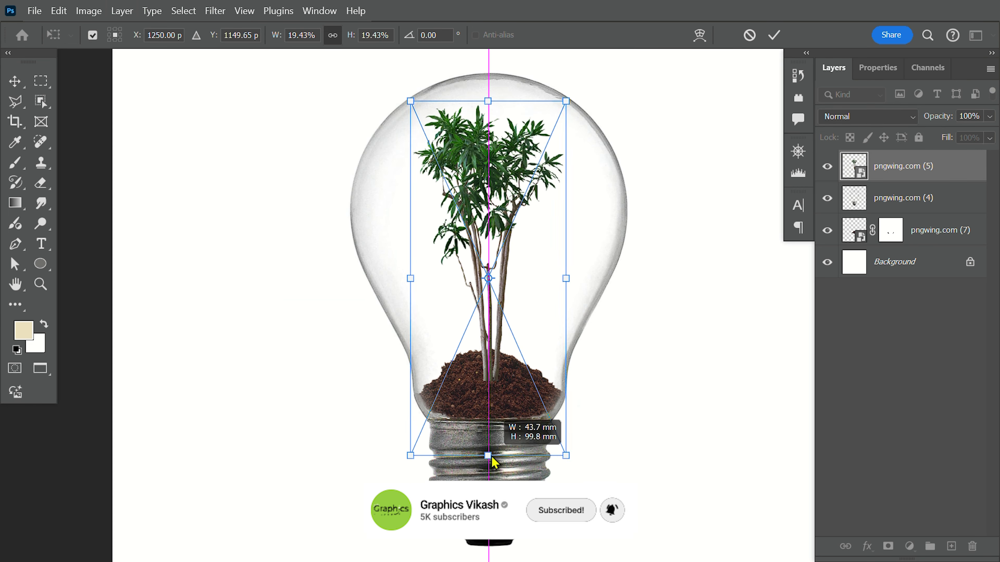
left_click_drag(494, 193, 505, 174)
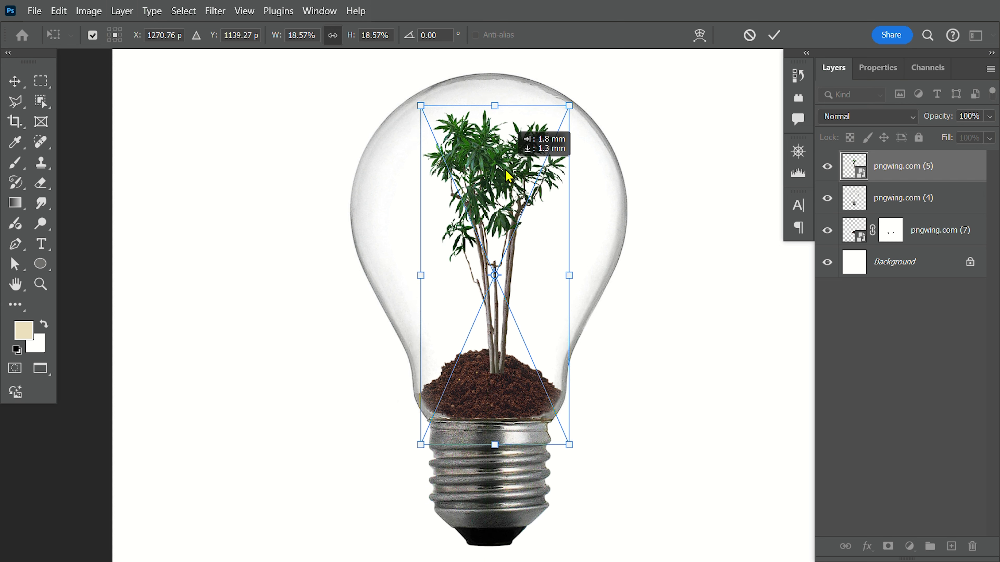
key("Return")
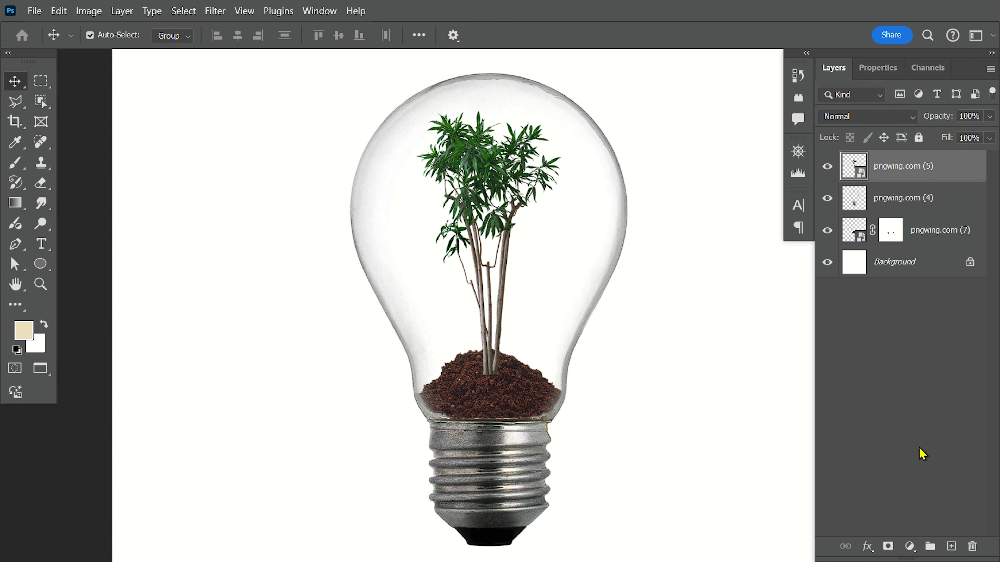
Add a layer mask to the plant and gradient-fade its base into the soil.
left_click(887, 546)
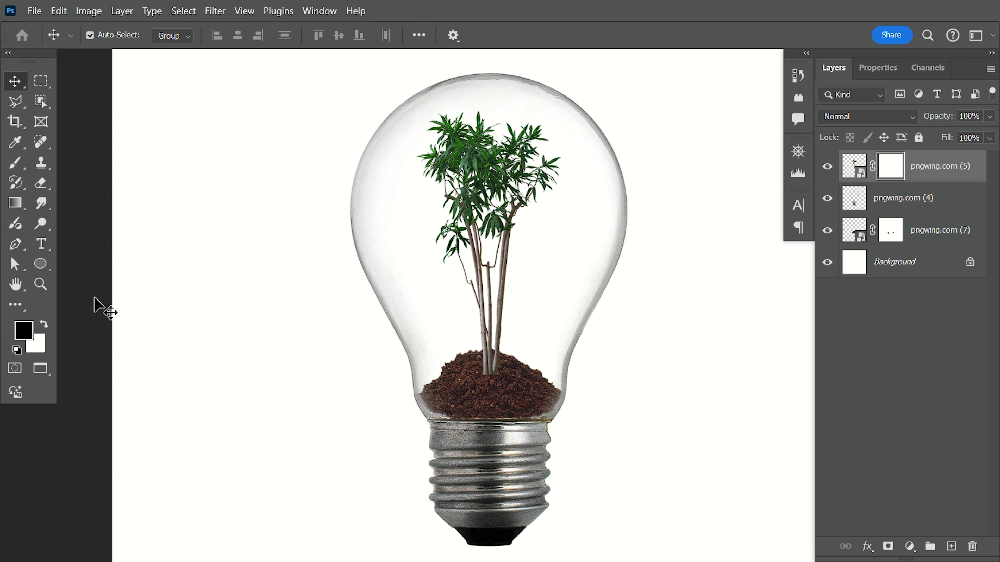
left_click(15, 203)
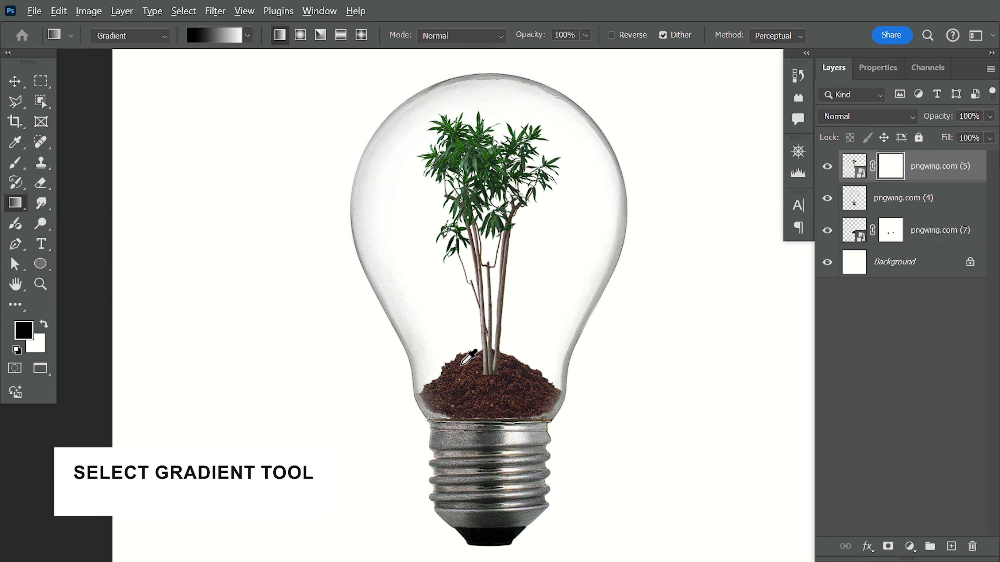
scroll(477, 376, "up", 3)
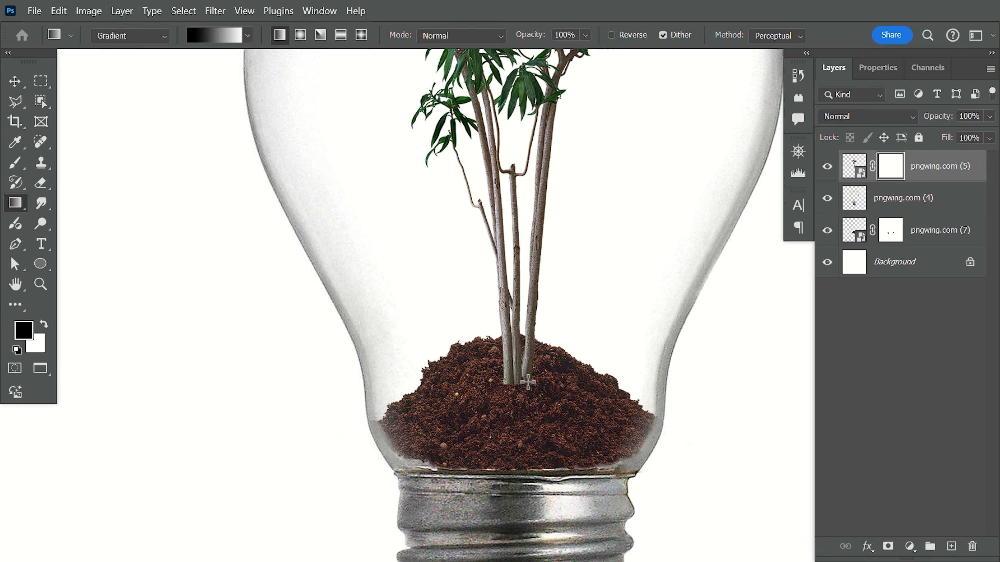
left_click_drag(516, 392, 519, 358)
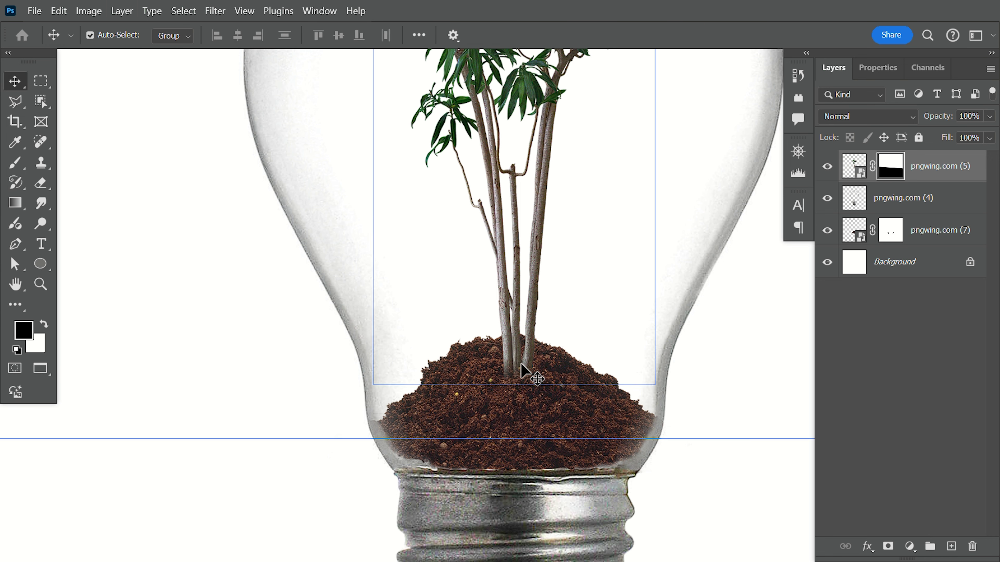
Clear the layer selection and bring up the fill and adjustment layer list.
key("v")
left_click(512, 374)
scroll(500, 379, "down", 1)
scroll(500, 379, "down", 1)
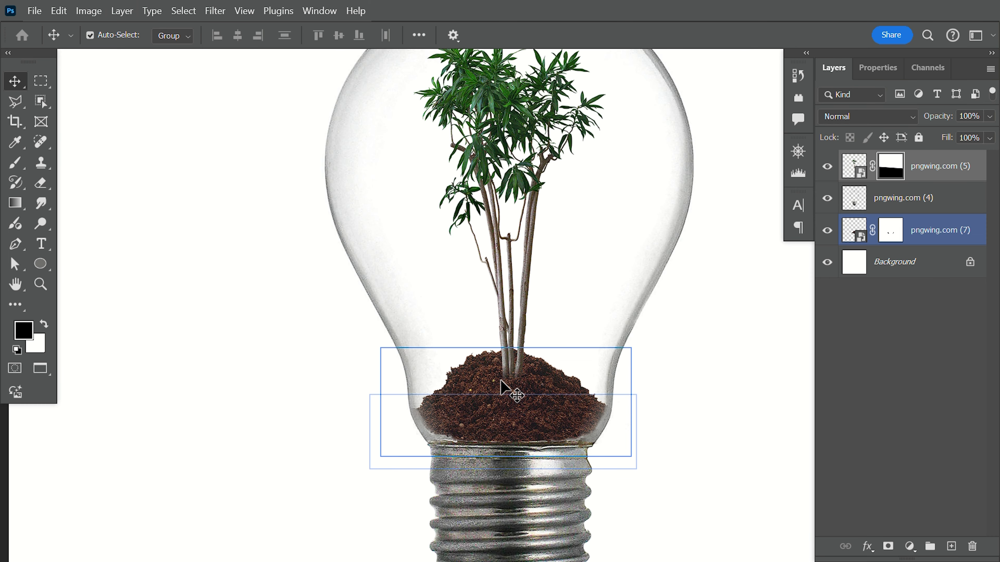
scroll(500, 379, "down", 1)
left_click(609, 376)
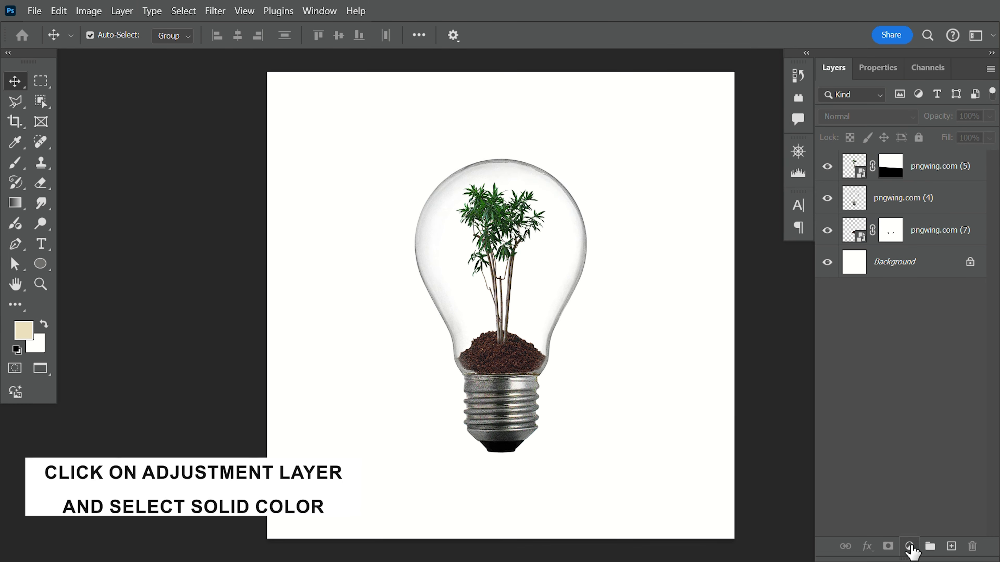
left_click(910, 546)
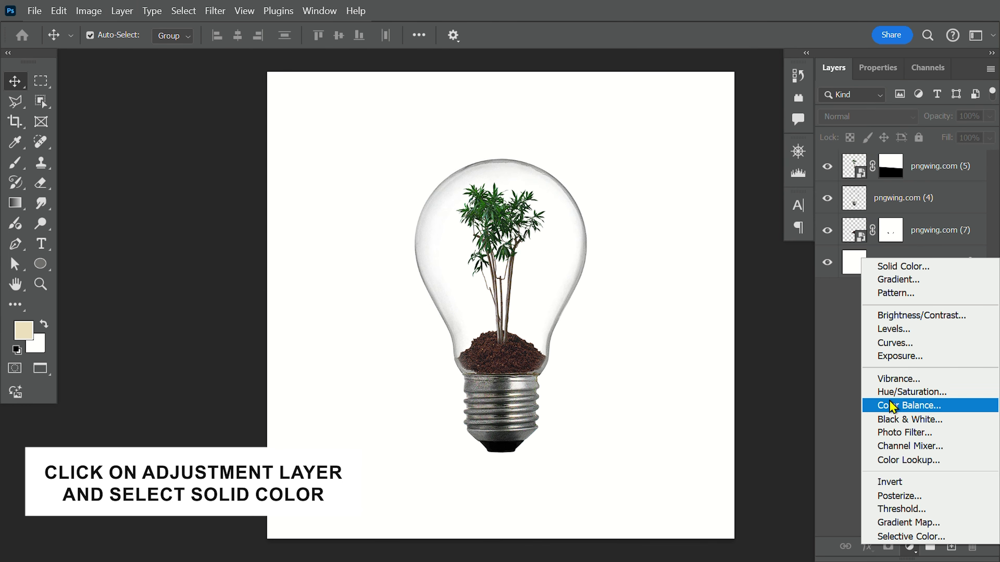
Add a Solid Color fill ece1c2 and place Color Fill 1 just above Background.
left_click(890, 269)
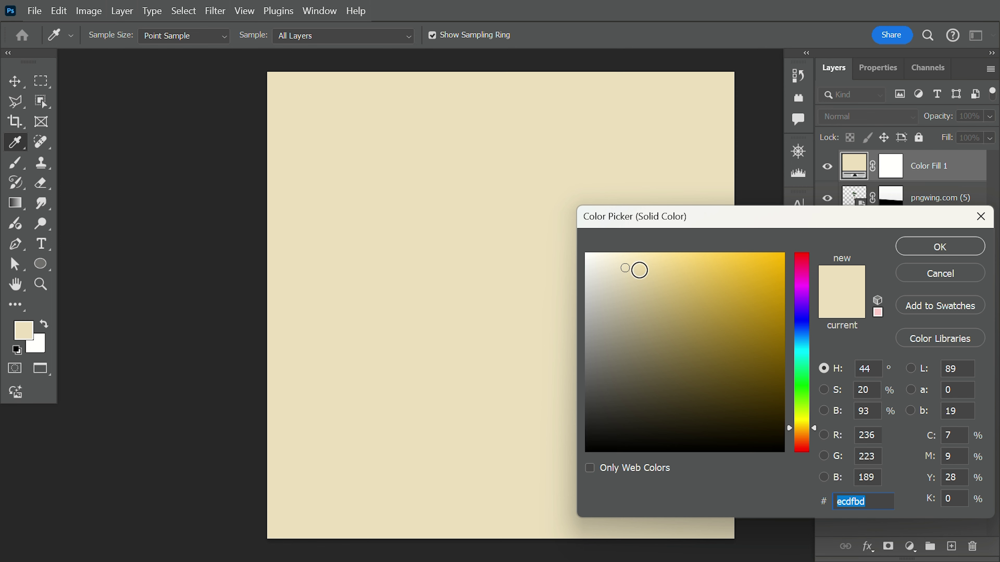
left_click(922, 248)
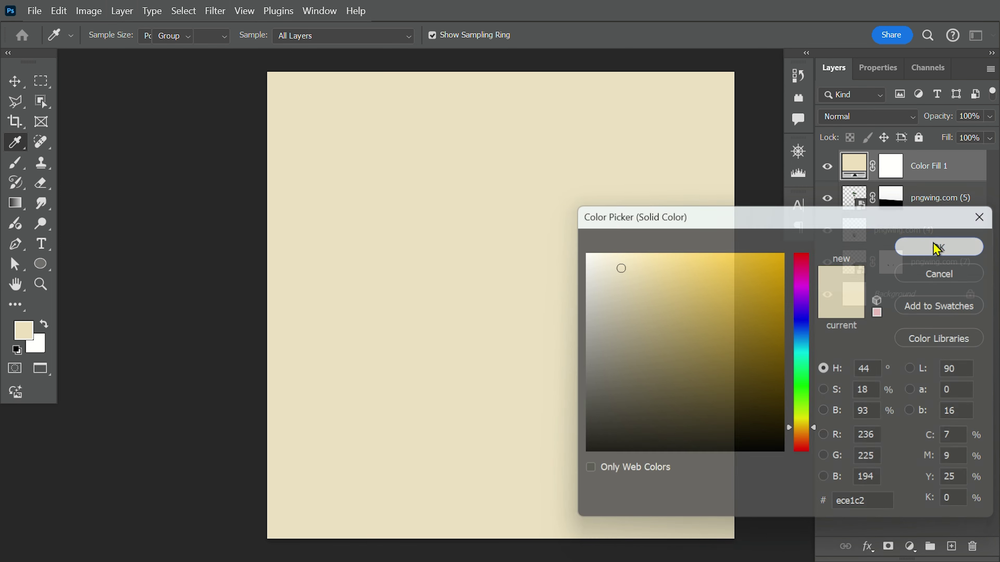
left_click_drag(971, 175, 940, 280)
scroll(505, 259, "down", 3)
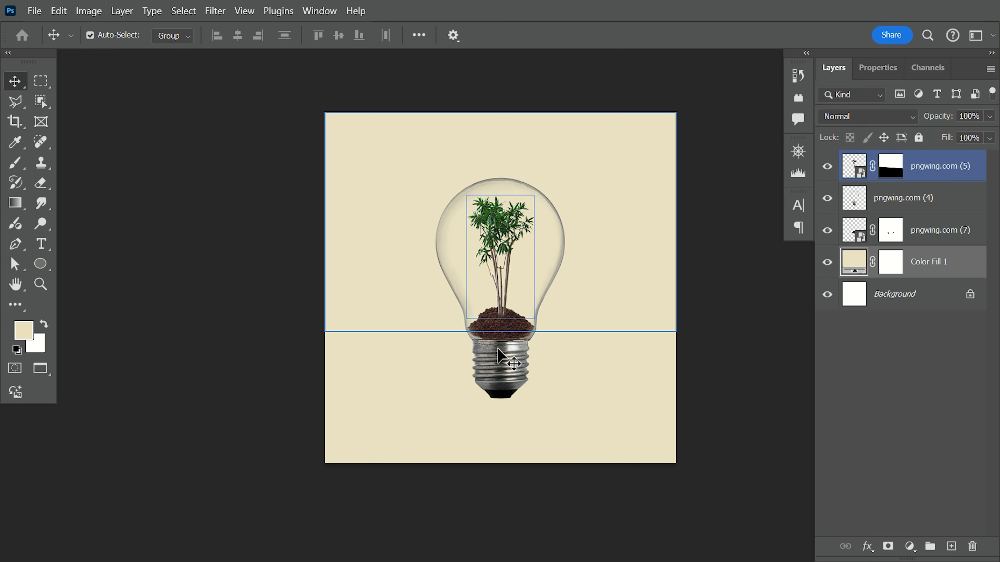
scroll(647, 353, "up", 2)
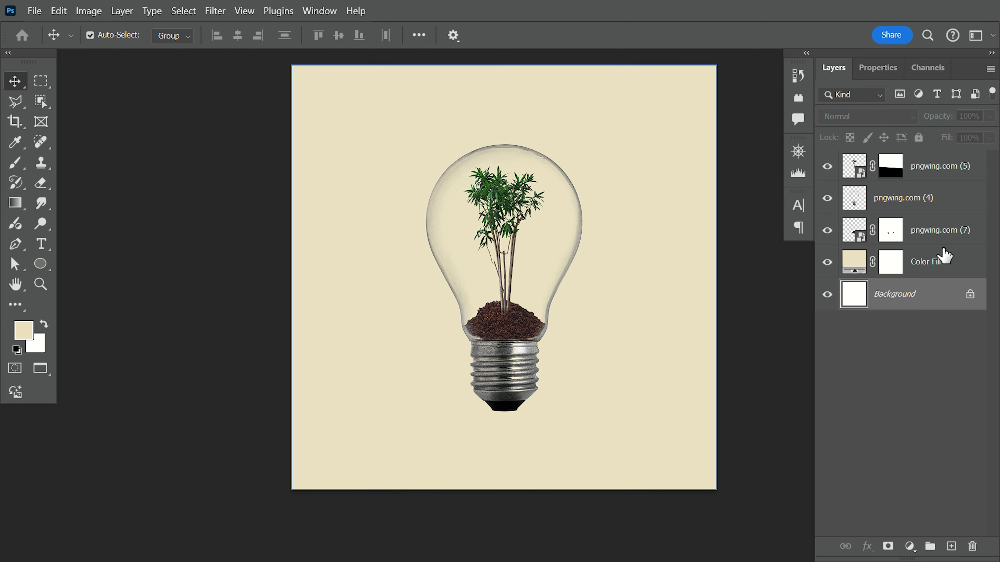
Create a new layer and select the Brush Tool with a flat soft brush tip.
left_click(949, 549)
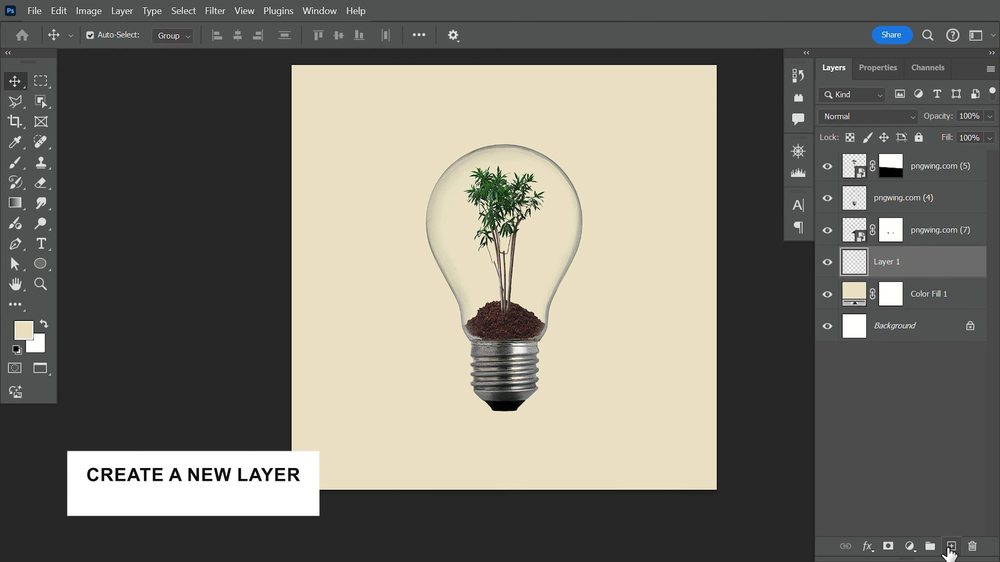
left_click(25, 163)
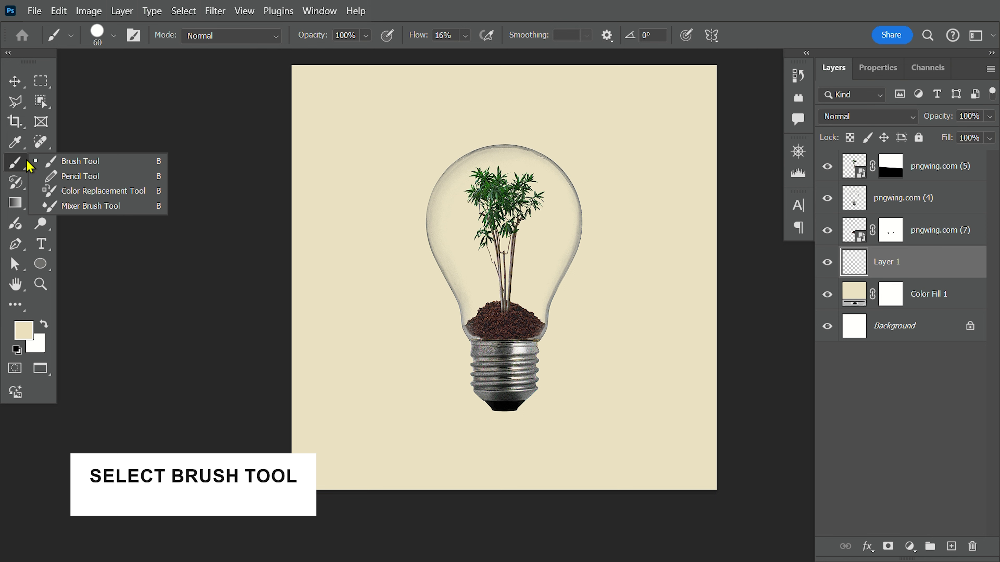
left_click(67, 160)
right_click(511, 375)
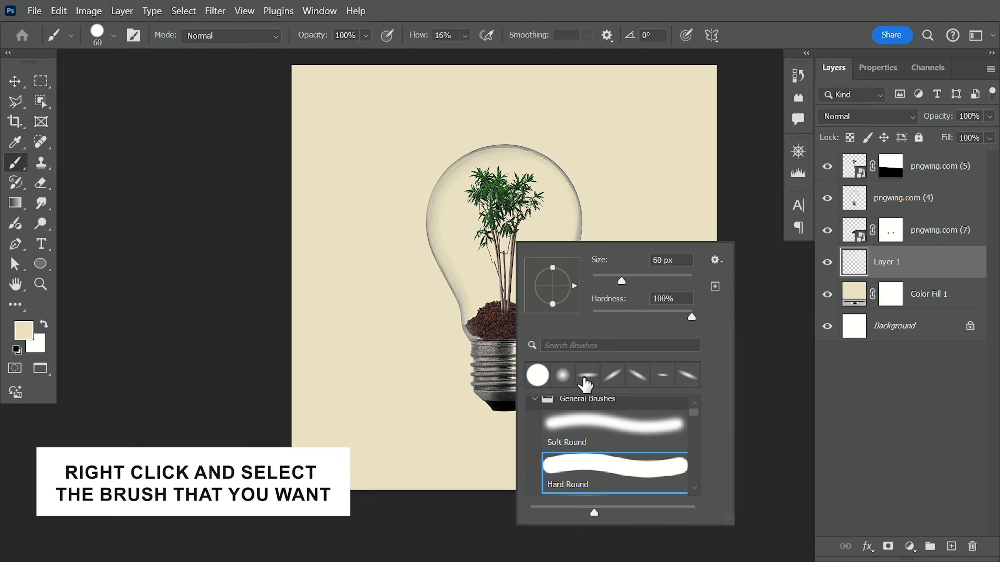
left_click(588, 375)
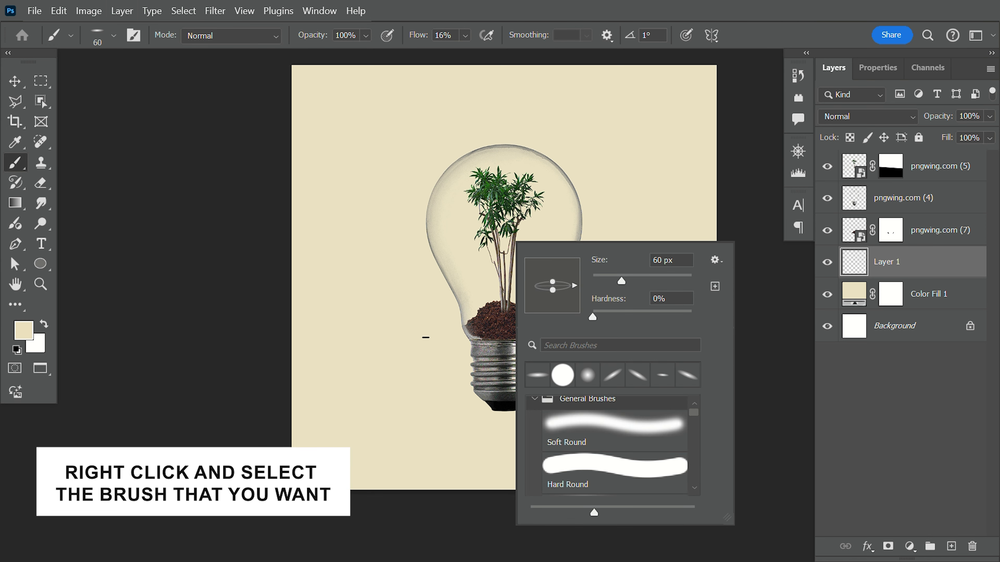
Paint a black shadow under the bulb base with a 300 px brush.
key("bracketright")
key("Return")
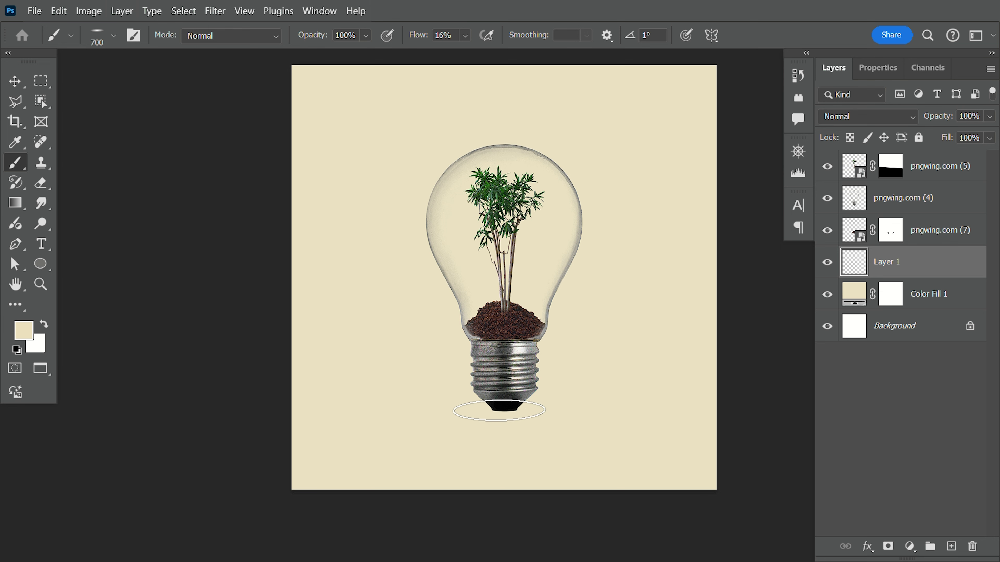
scroll(500, 411, "up", 2)
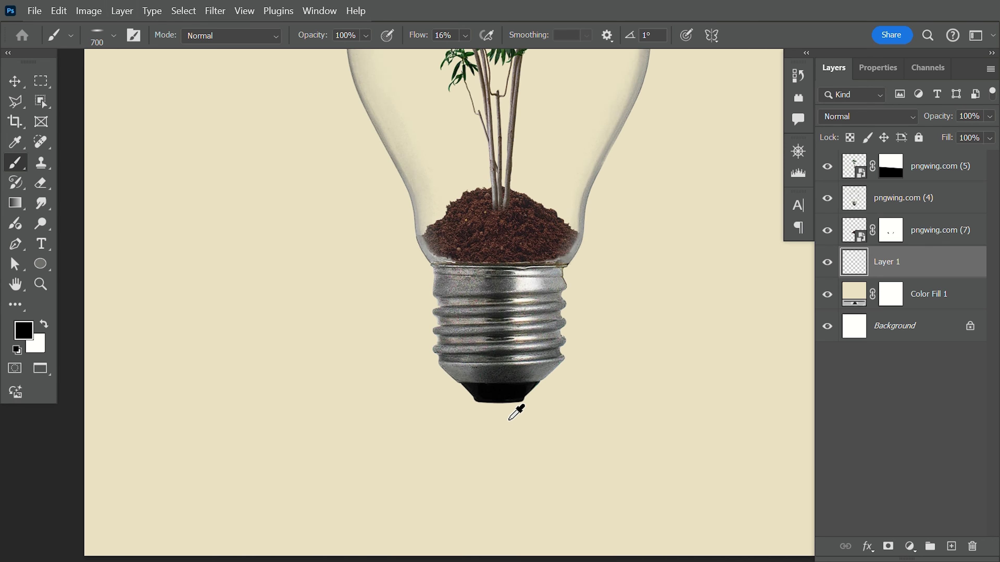
scroll(515, 410, "up", 1)
key("bracketleft")
key("bracketleft")
key("bracketleft")
key("bracketleft")
key("bracketleft")
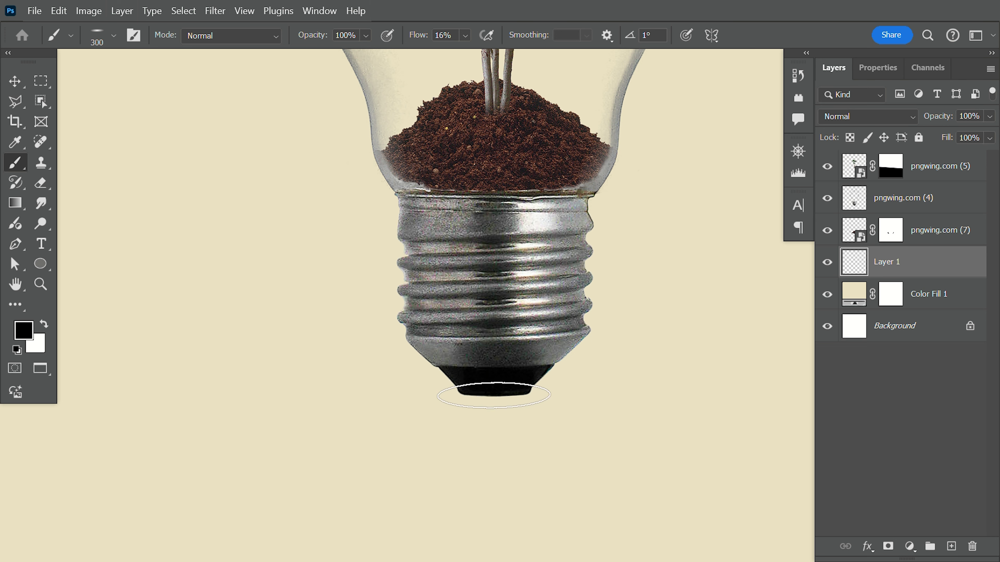
left_click_drag(494, 395, 490, 389)
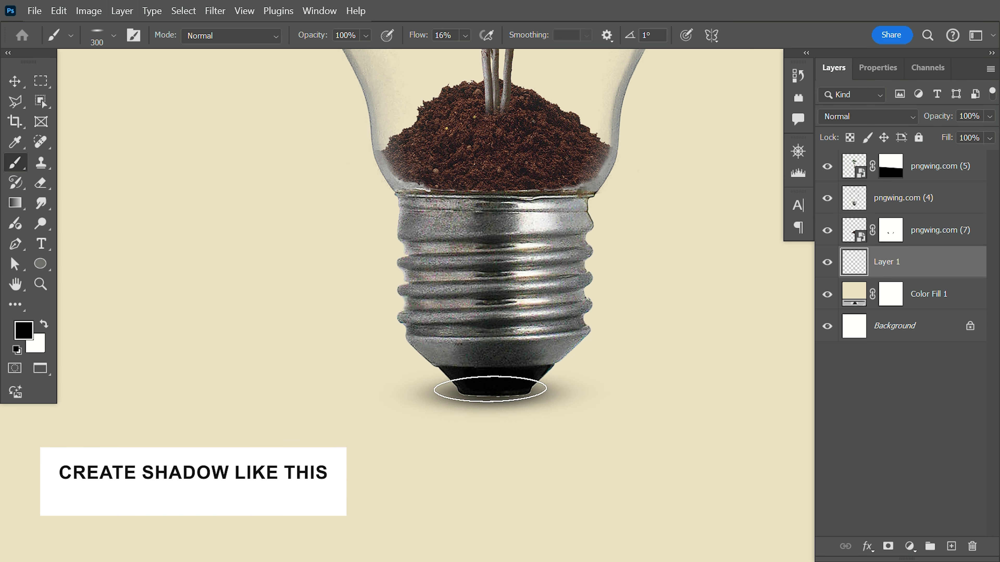
key("v")
key("alt+bracketleft")
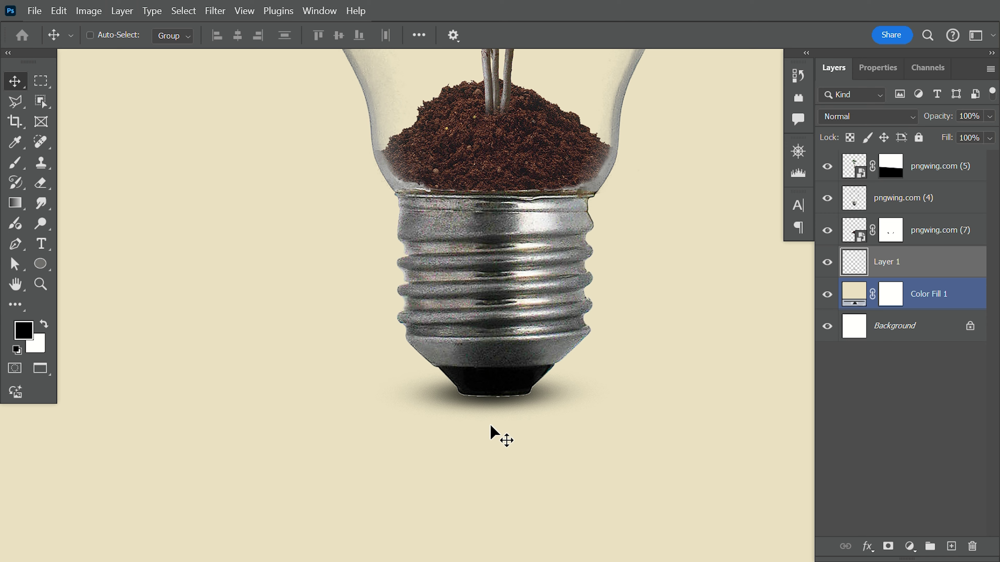
key("ctrl+0")
Add a new empty layer directly above Color Fill 1.
scroll(485, 364, "down", 2)
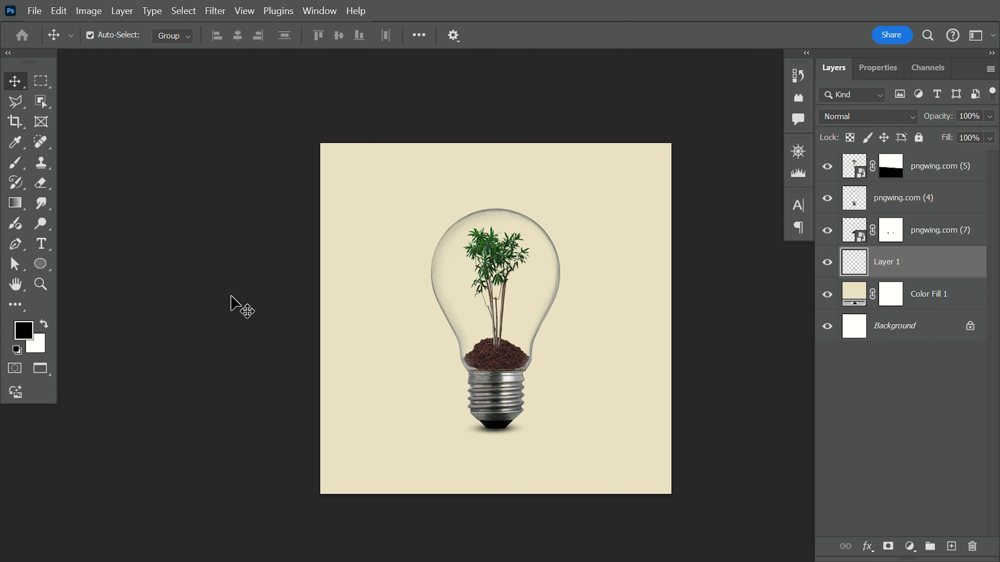
left_click(221, 268)
left_click(604, 328)
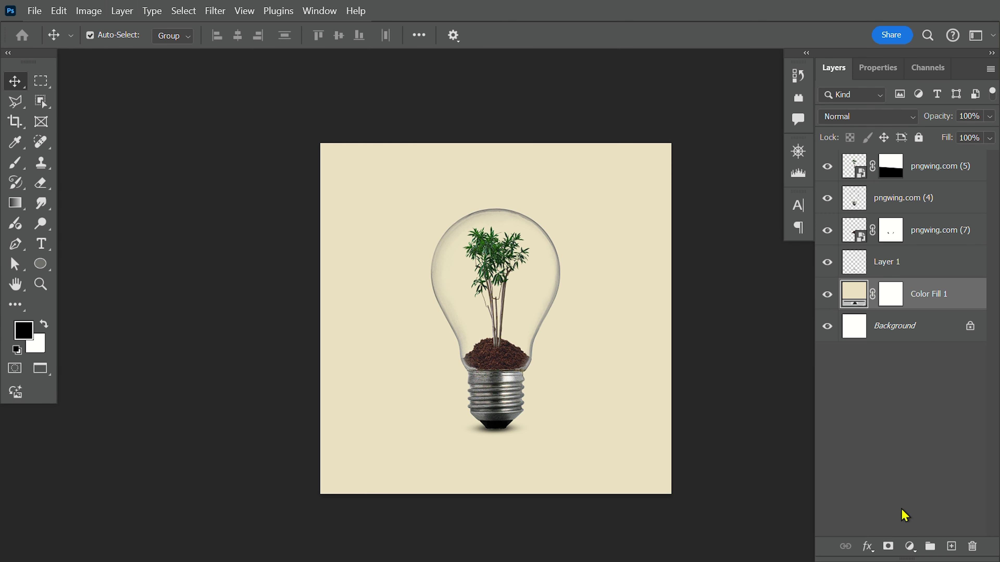
left_click(952, 546)
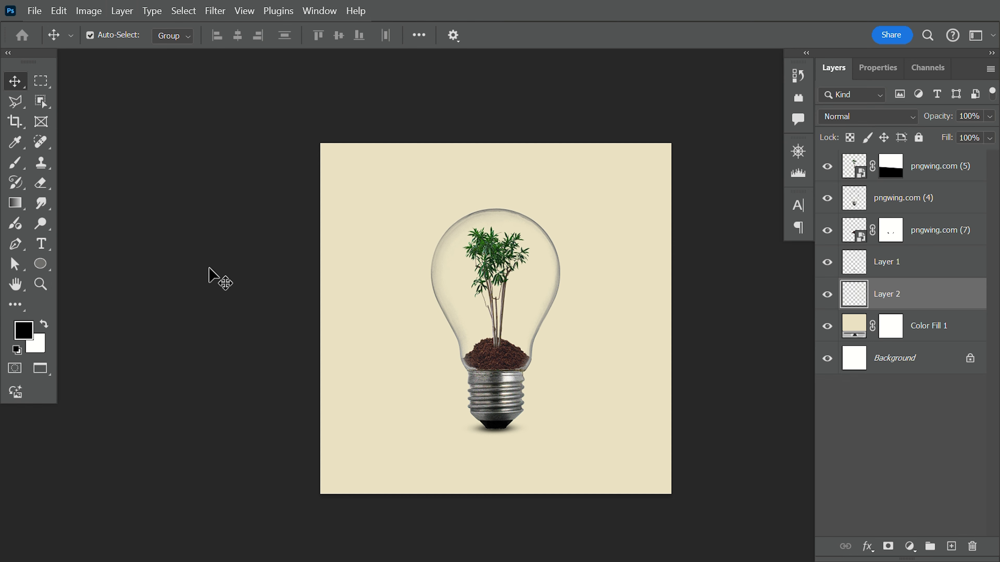
Paint a white glow around the bulb with a Soft Round brush at about 2100 px.
left_click(15, 162)
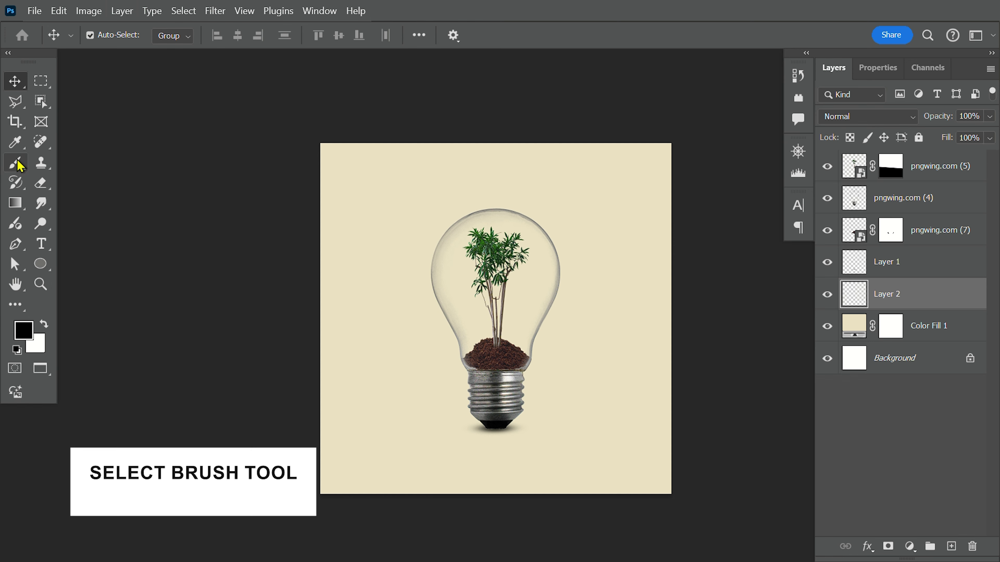
left_click(45, 326)
right_click(471, 313)
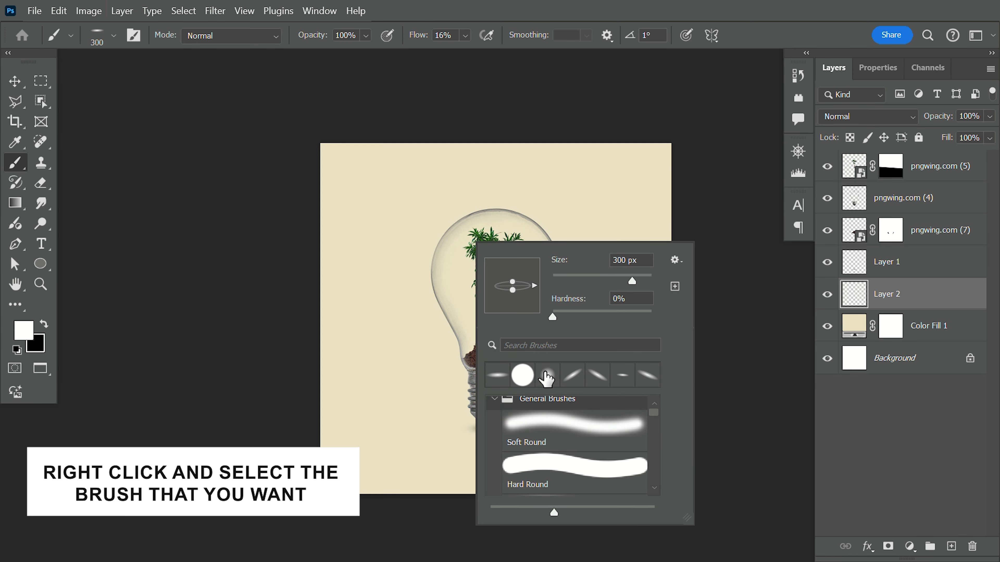
left_click(496, 374)
key("Escape")
key("bracketright")
key("bracketright")
key("bracketright")
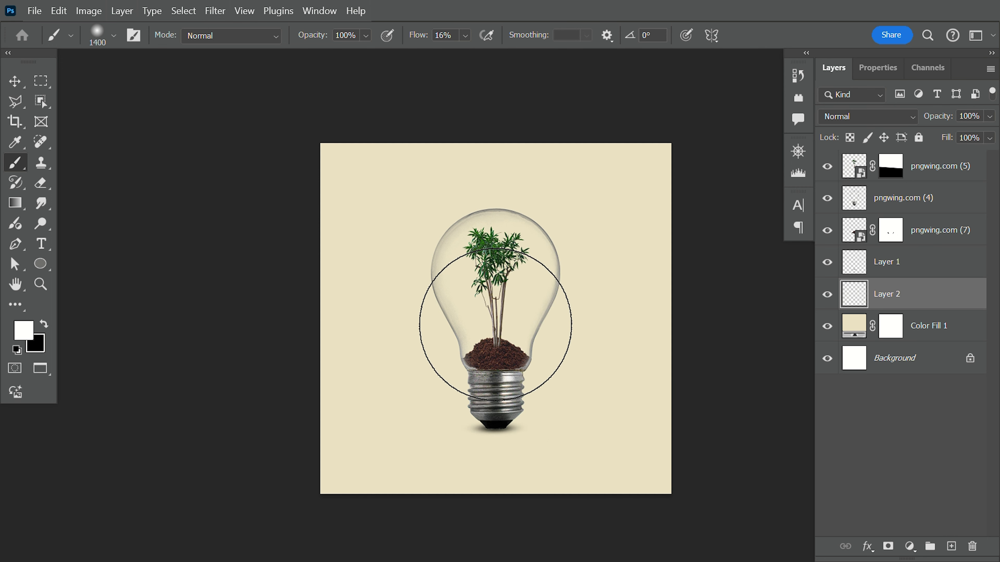
key("bracketright")
key("bracketright")
key("bracketright")
key("bracketright")
key("bracketright")
key("bracketright")
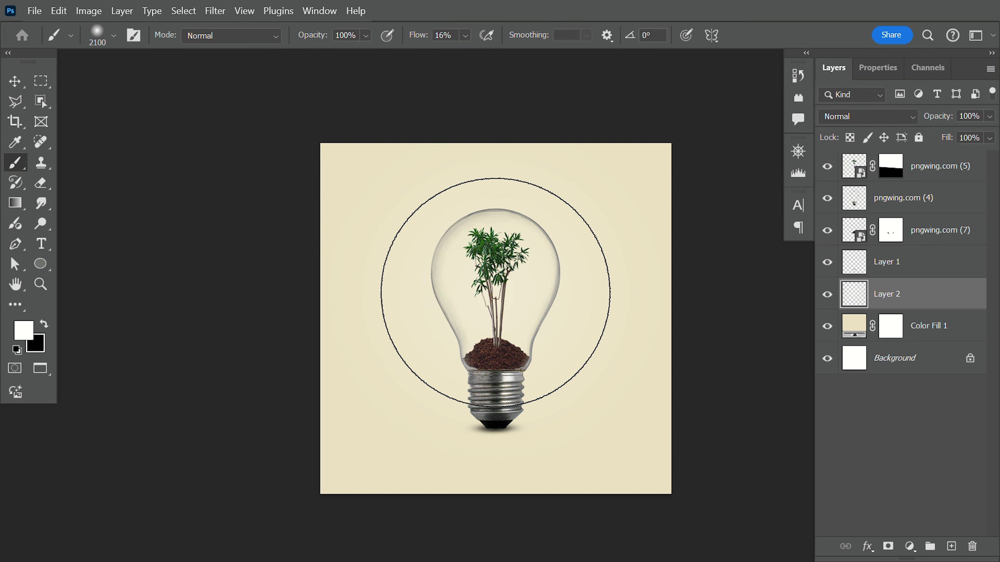
left_click_drag(495, 292, 501, 290)
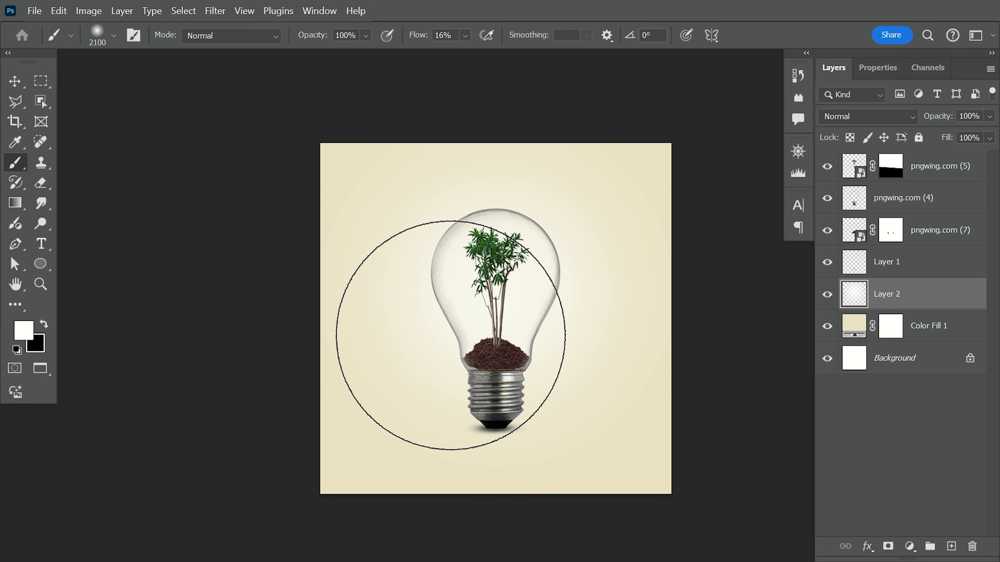
key("v")
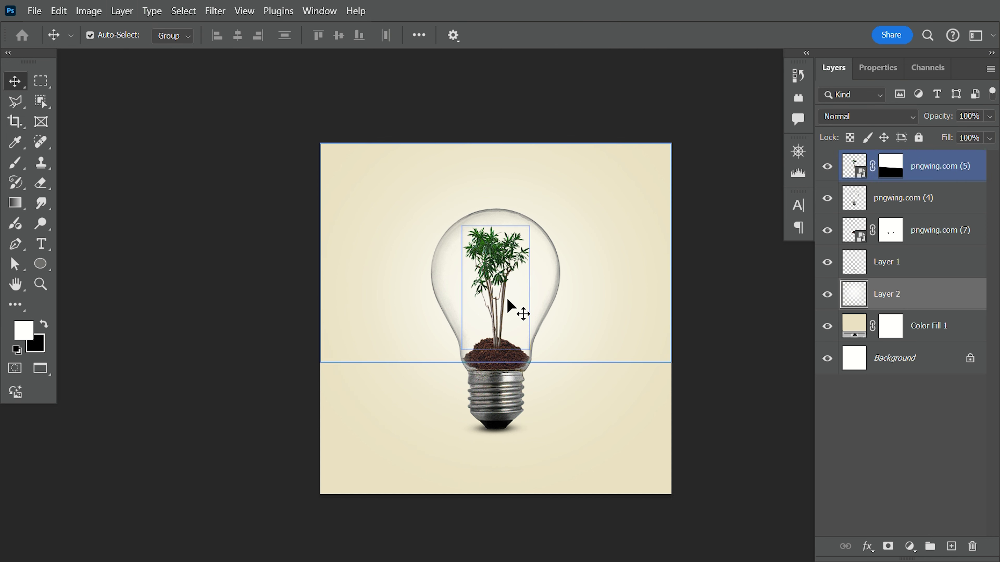
left_click(171, 247)
Change Color Fill 1's colour to d0c4a4 in the Color Picker.
left_click(638, 477)
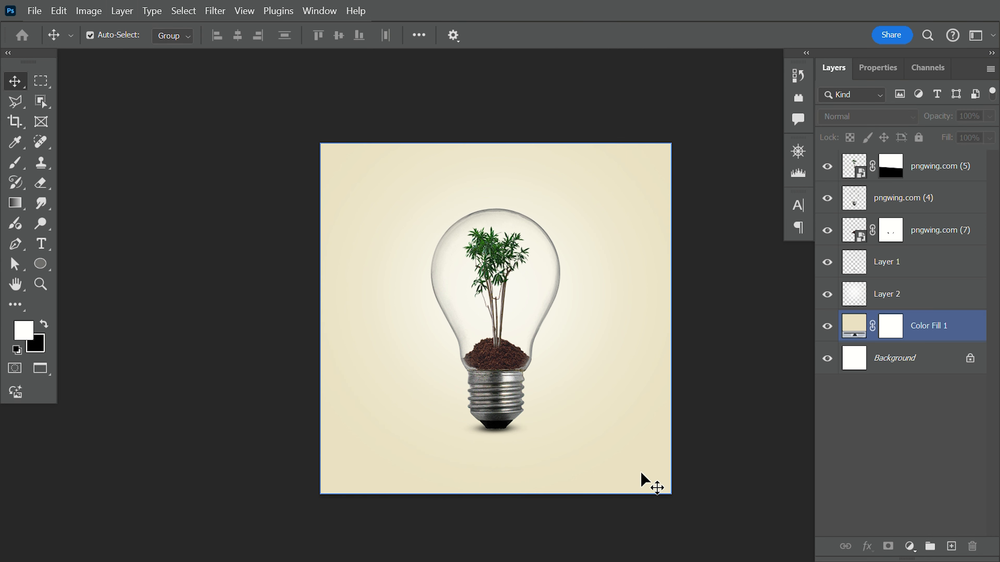
left_click(848, 330)
double_click(849, 330)
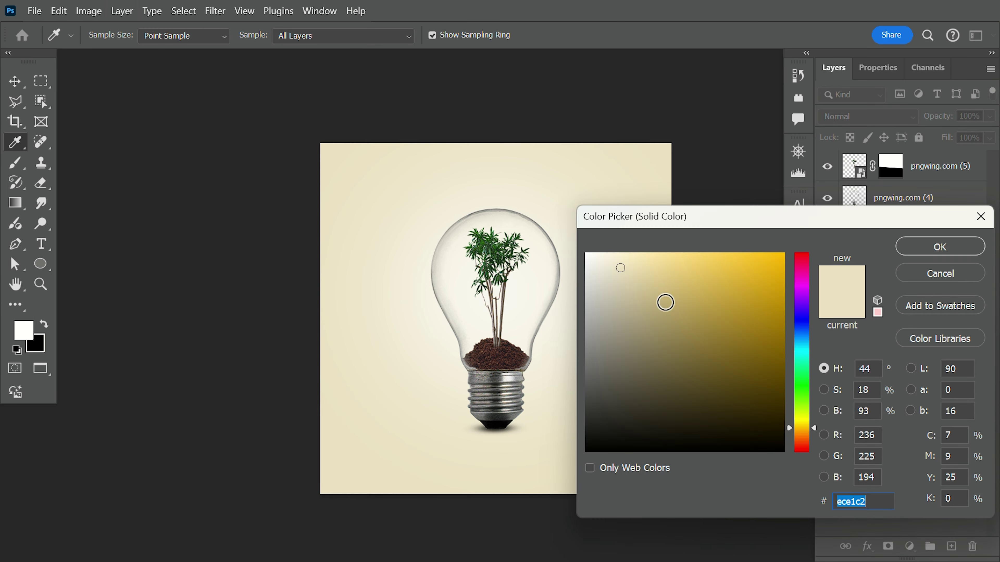
mouse_move(666, 299)
left_mouse_down()
mouse_move(625, 270)
mouse_move(629, 289)
left_mouse_up()
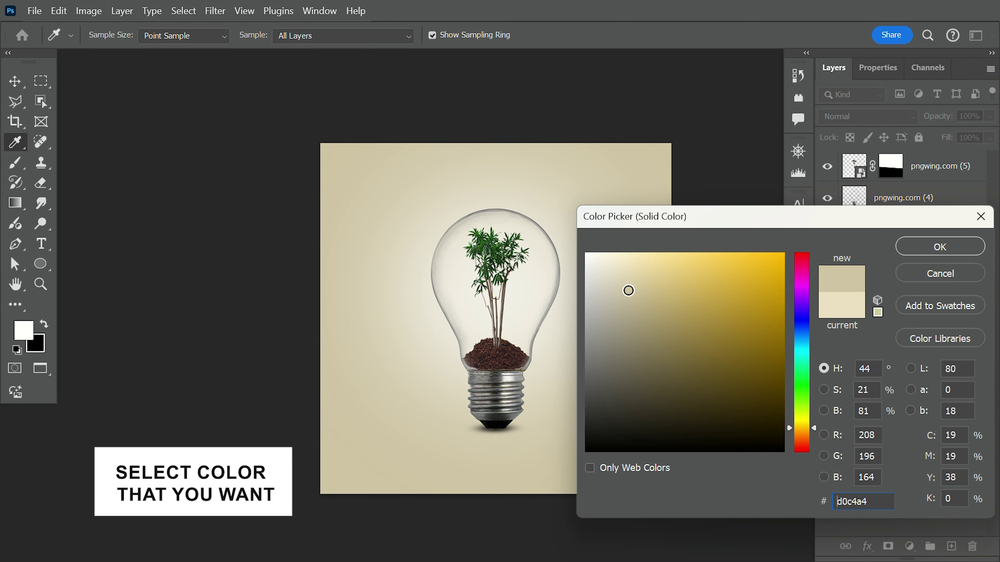
left_click(940, 247)
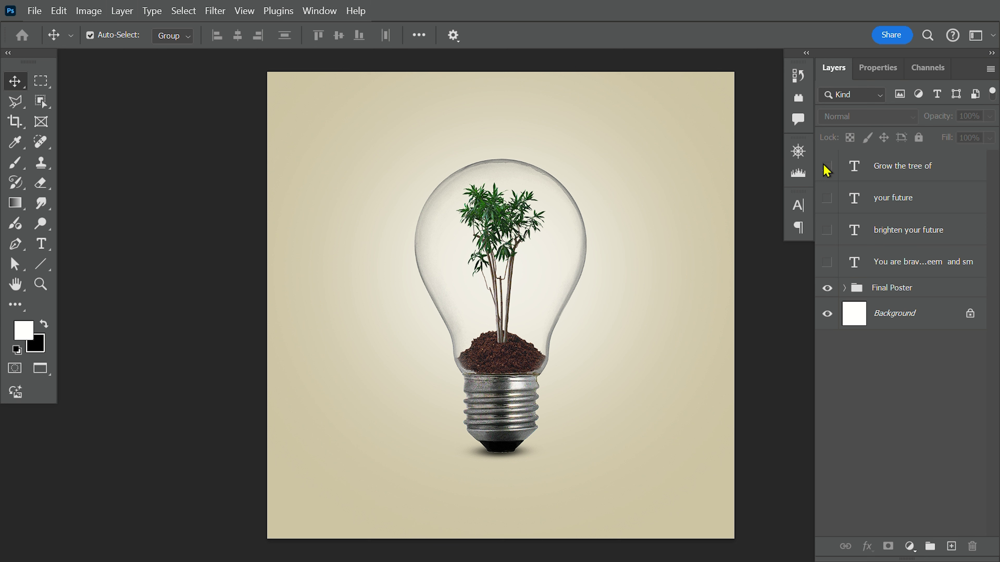
Make the four text layers visible: both headline lines, the BRIGHTEN YOUR FUTURE tagline and the quote.
left_click(827, 166)
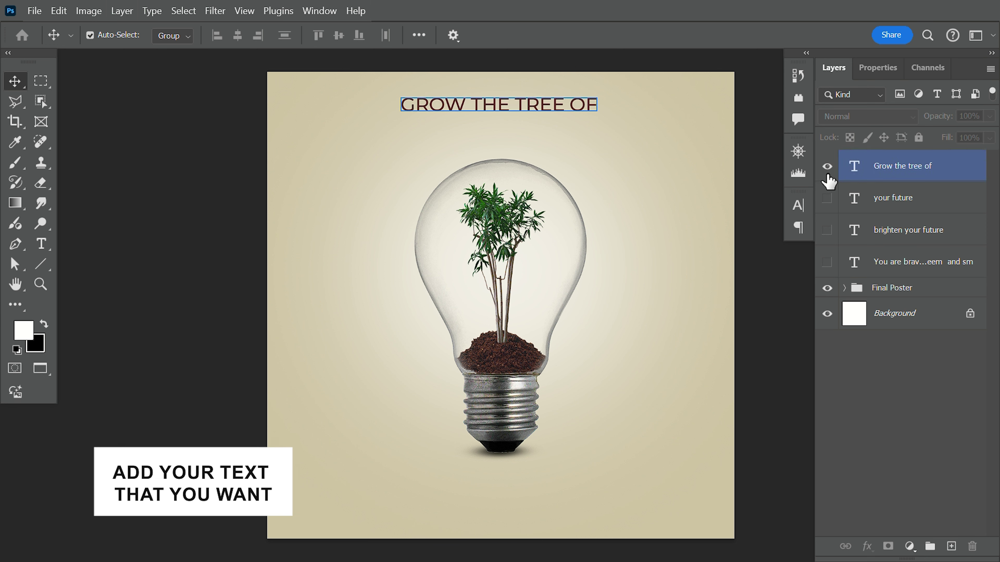
left_click(827, 198)
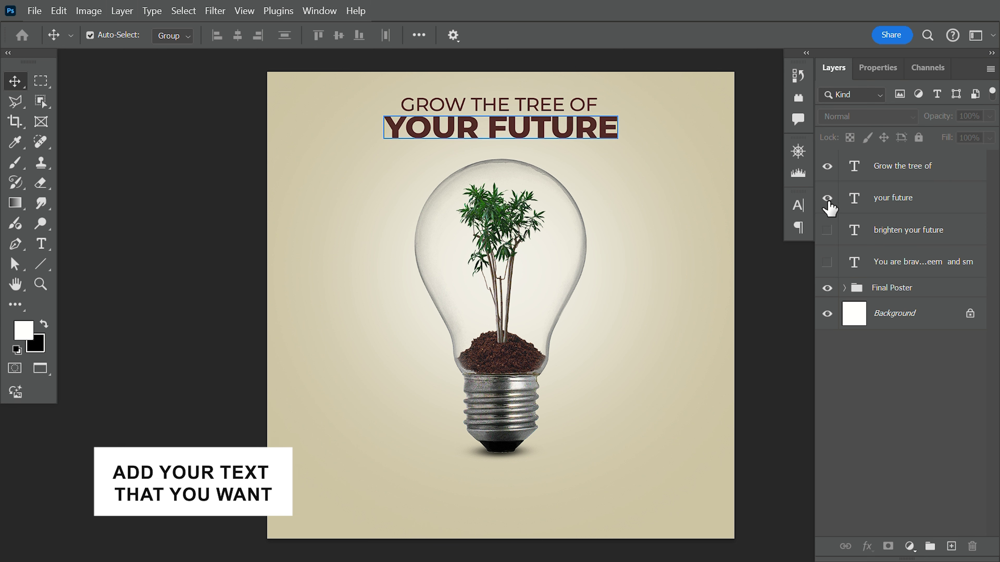
left_click(827, 230)
left_click(827, 263)
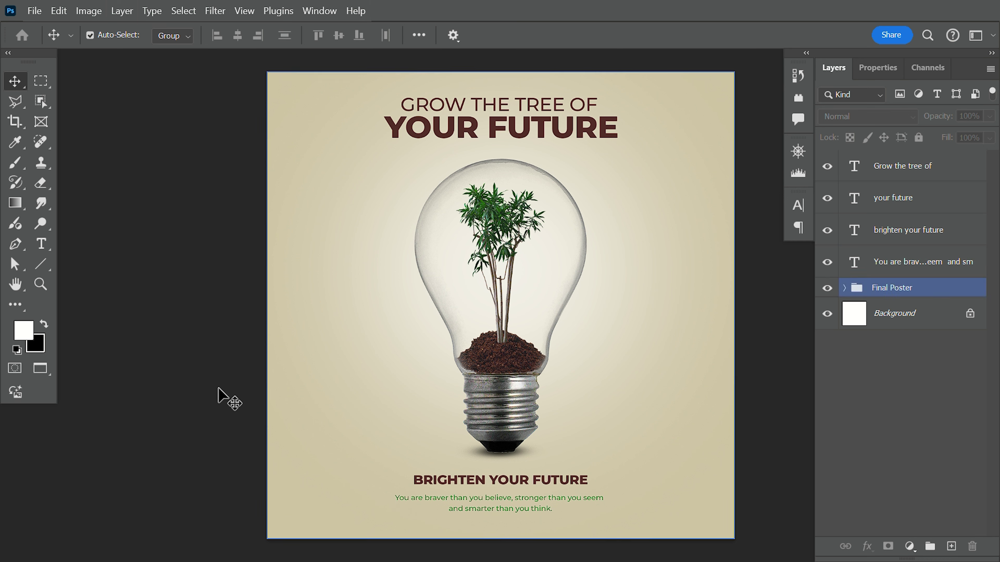